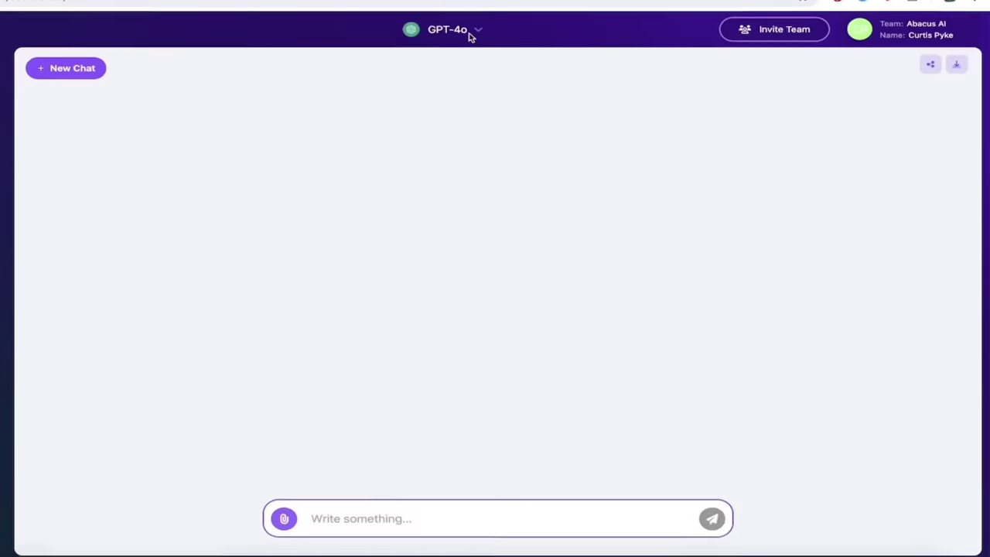
- Select Claude Sonnet 3.5 as the chat model and attach TSLA-Q1-2024-Update.pdf from the ChatLLM Teams folder to the message
click(468, 34)
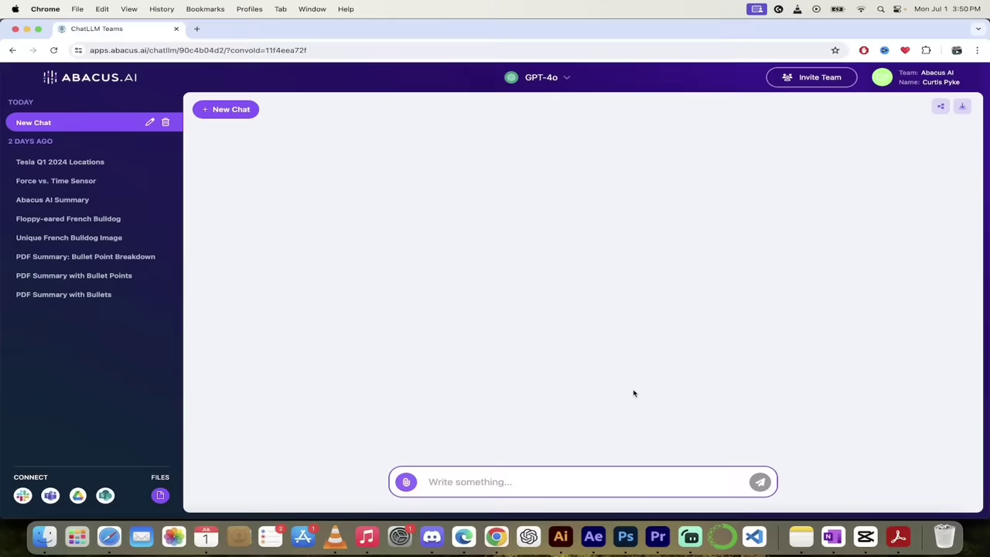
click(561, 81)
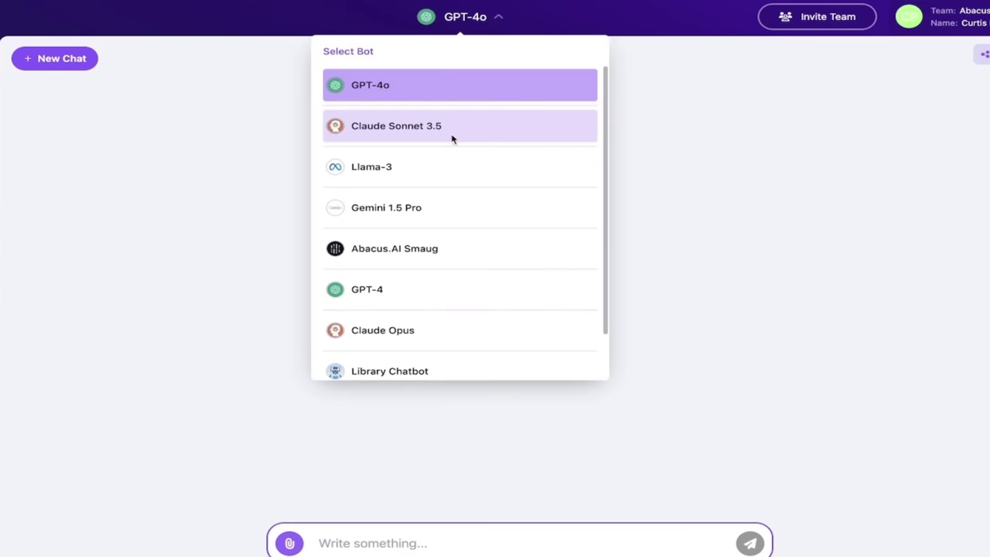
click(445, 134)
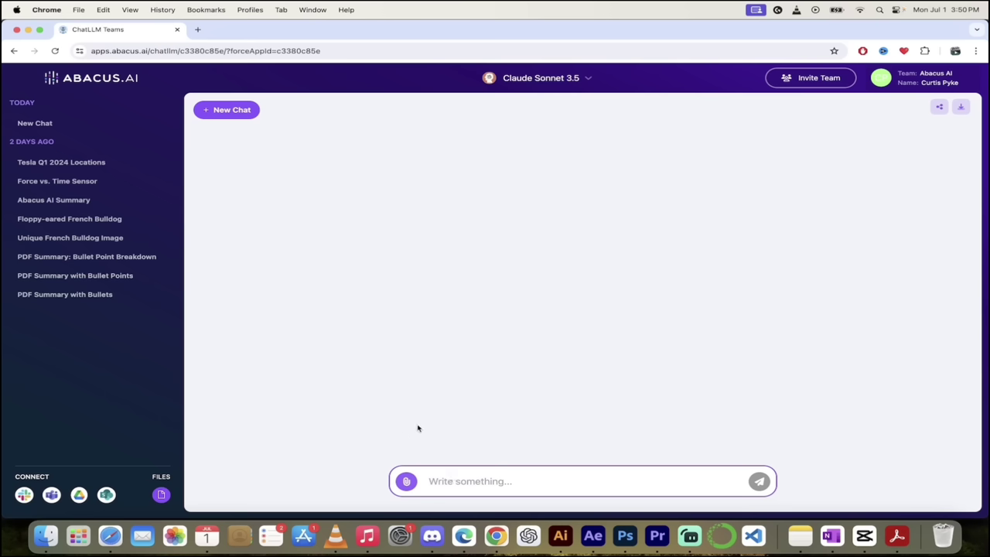
click(44, 537)
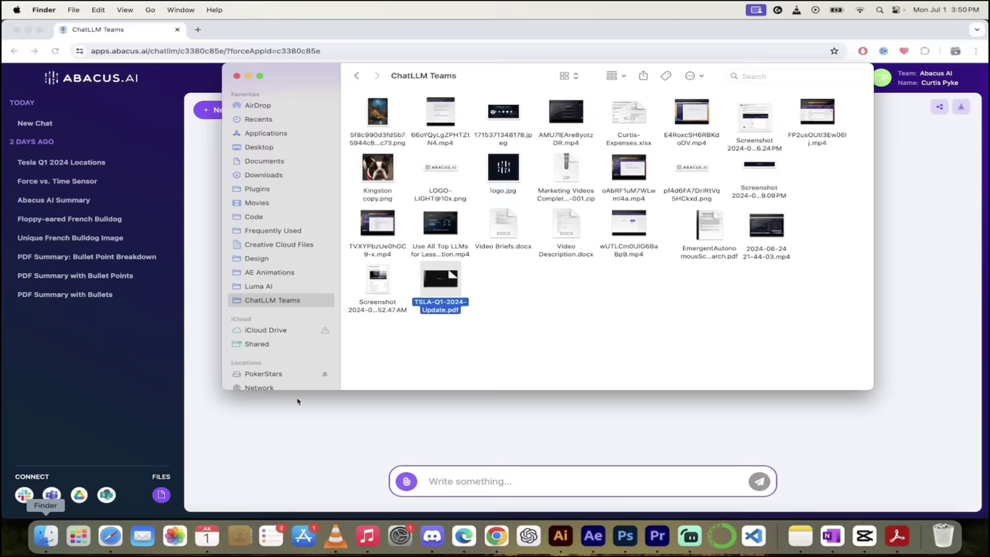
drag(438, 308, 502, 480)
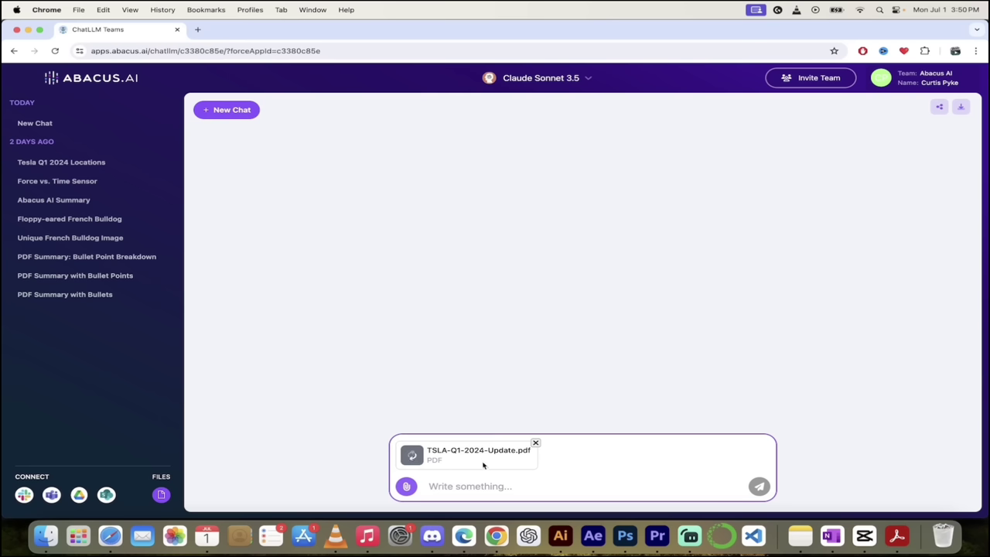
- Switch to Acrobat and examine the Q1-2024 adjusted EBITDA entry in the PDF's Financial Summary table
click(900, 541)
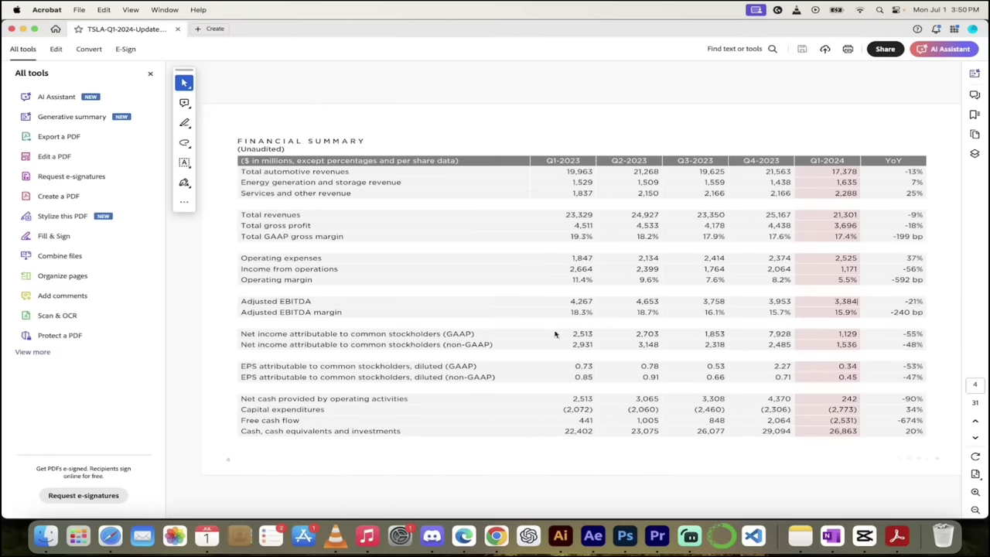
scroll(553, 334, up, 2)
scroll(554, 334, down, 2)
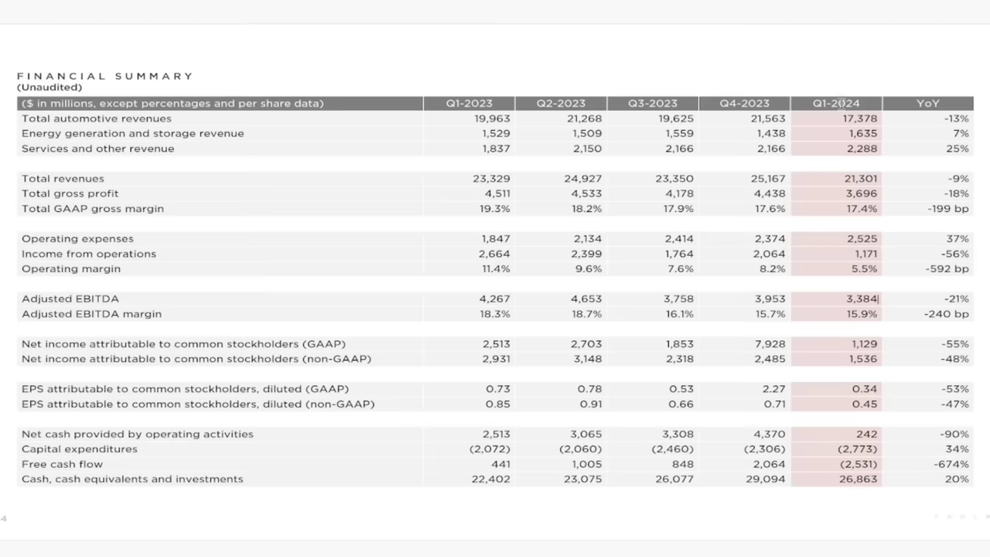
drag(844, 298, 879, 298)
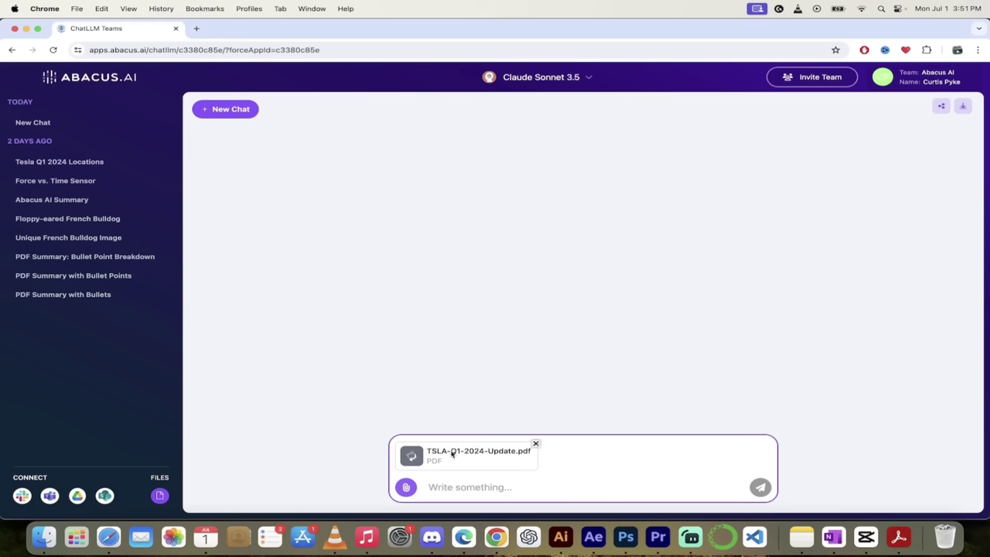
- Back in the ChatLLM Teams chat in Chrome, ask "what is the adjusted EBITDA for Q1 2024" about the attached PDF
click(456, 489)
text(wht is the)
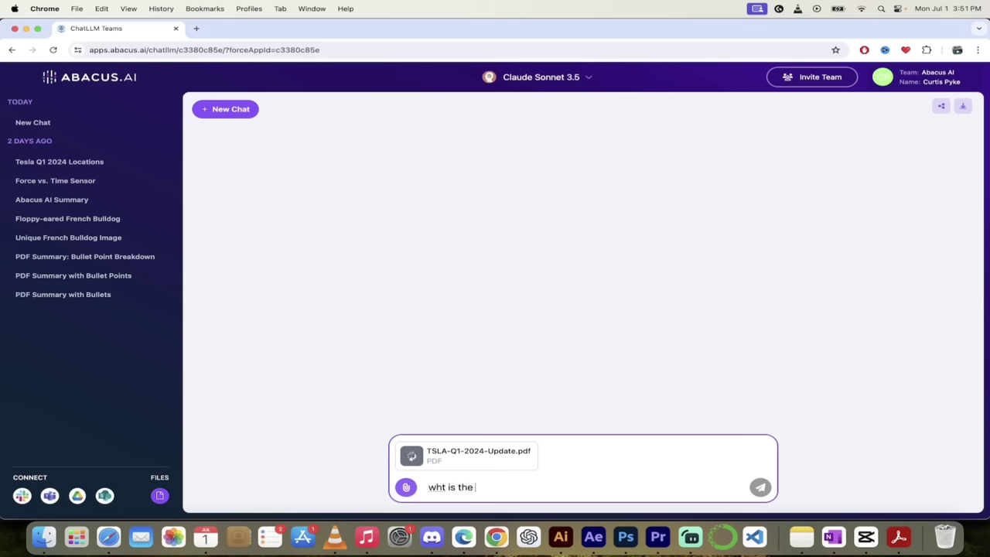
key(cmd+a)
text(wht)
text(t is the adjusted EB)
text(ID)
text(DA for )
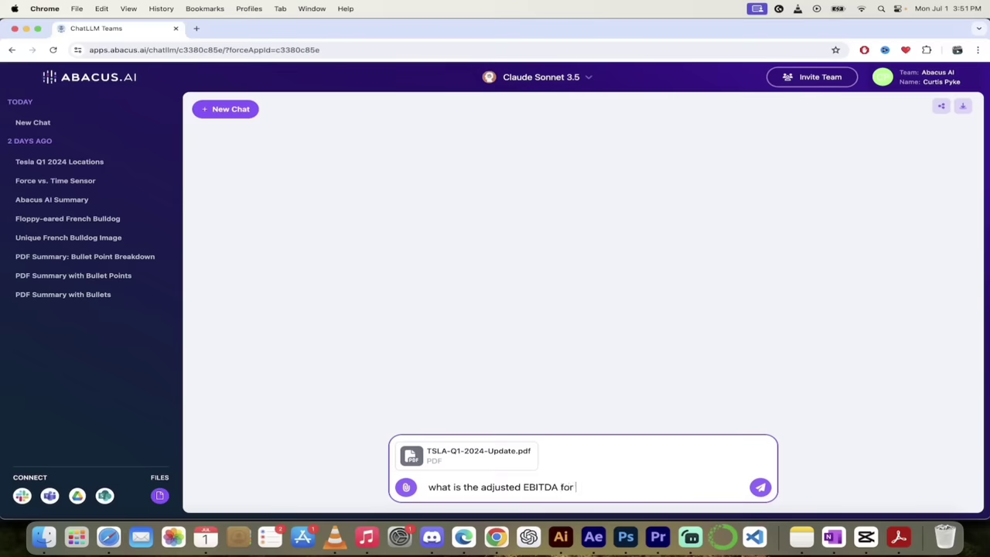
text(Q1 2024)
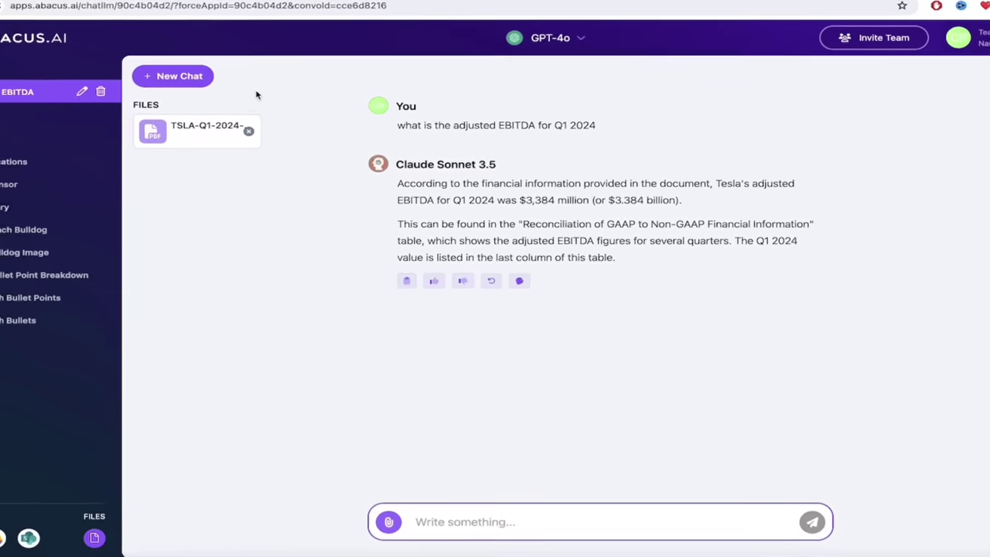
- In a new GPT-4o chat, send the prompt "create an image of a french bulldog with big ears"
click(557, 38)
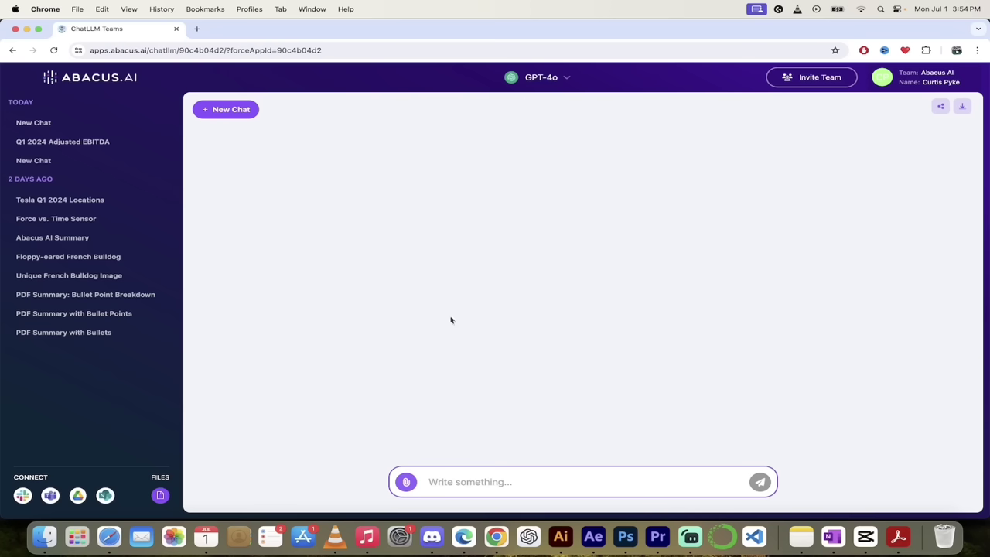
click(453, 481)
text(create an image of a)
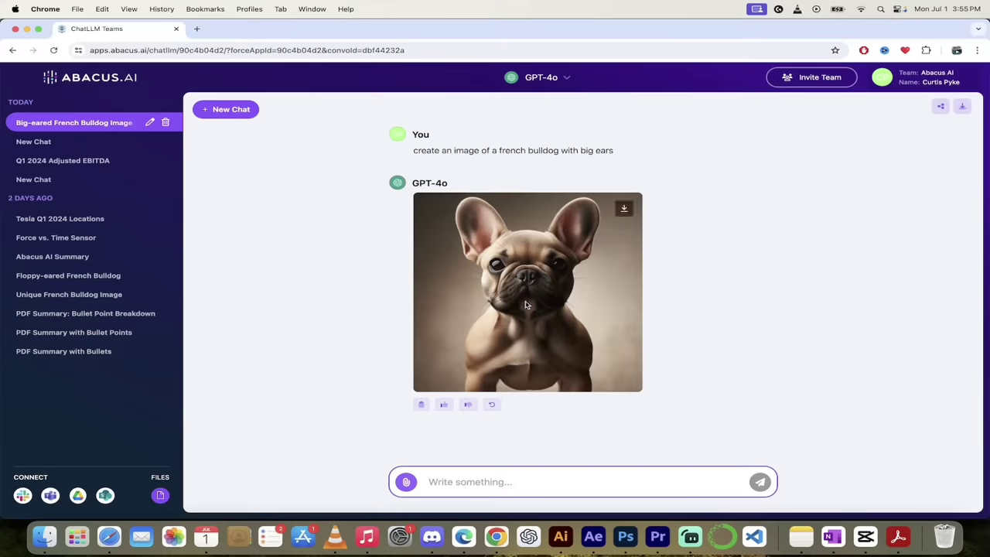
- View the generated French bulldog image enlarged, close the enlarged view and download the image
click(524, 306)
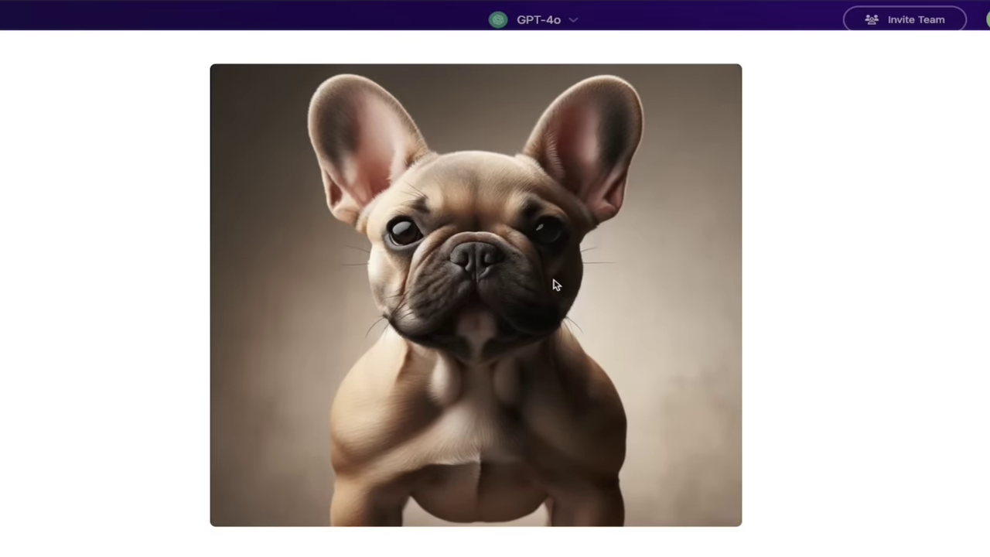
click(646, 21)
mouse_move(652, 198)
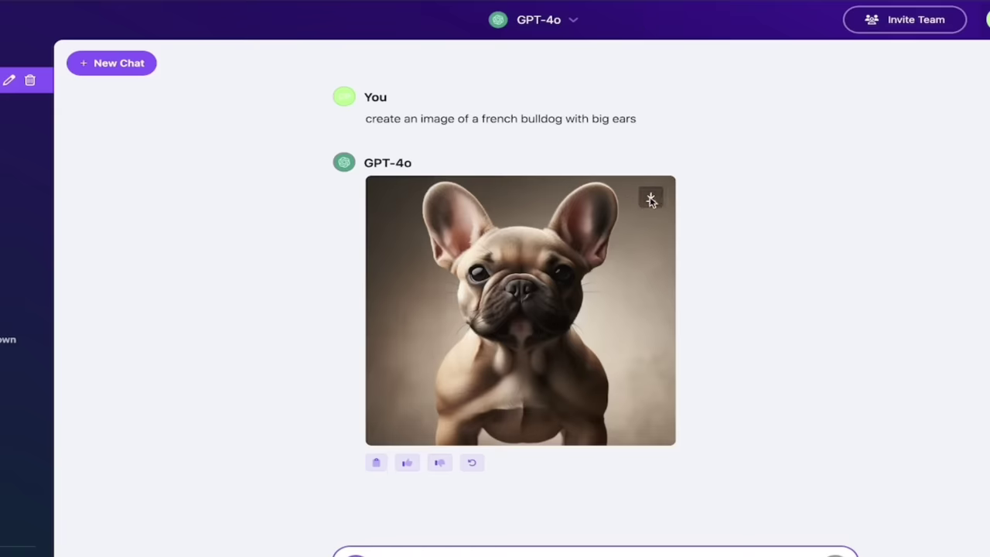
click(650, 199)
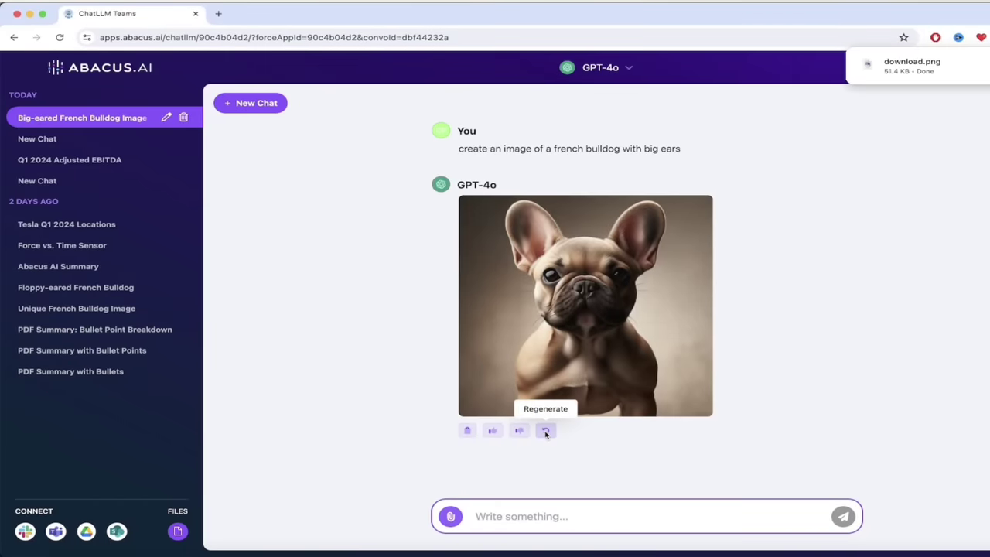
- Regenerate the French bulldog image and close the enlarged view of the new version
click(545, 432)
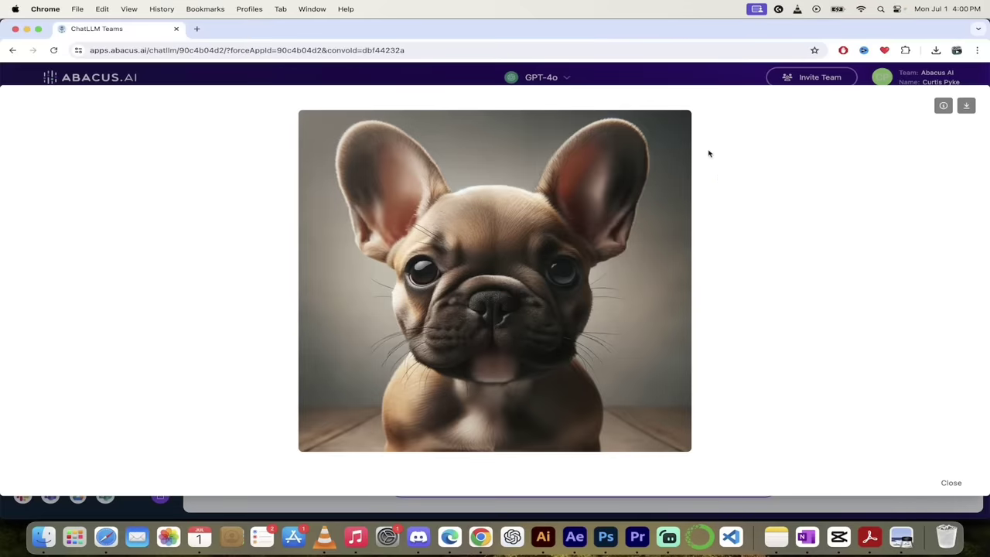
click(669, 78)
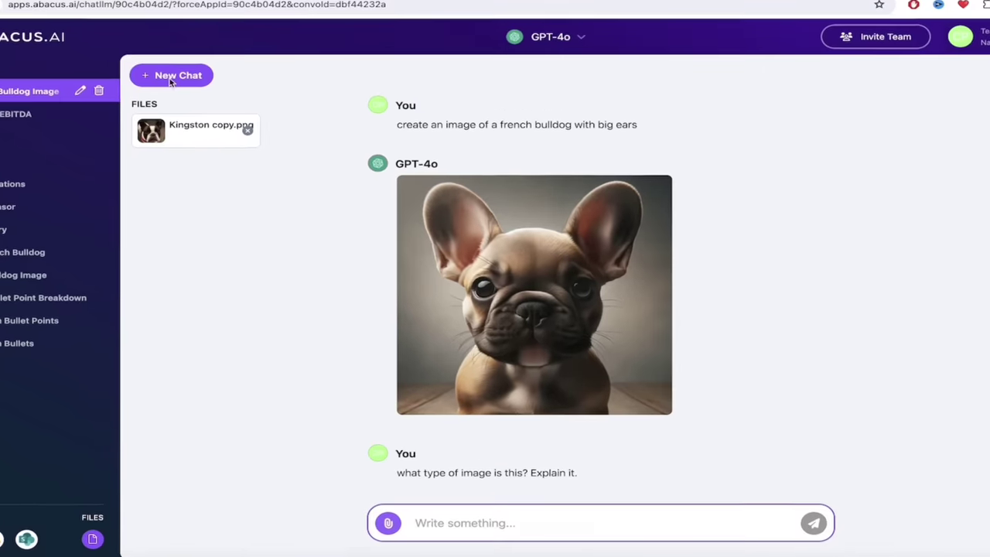
- Start a new chat, view Kingston copy.png from Finder in a widened Preview window, and return to Chrome
click(222, 111)
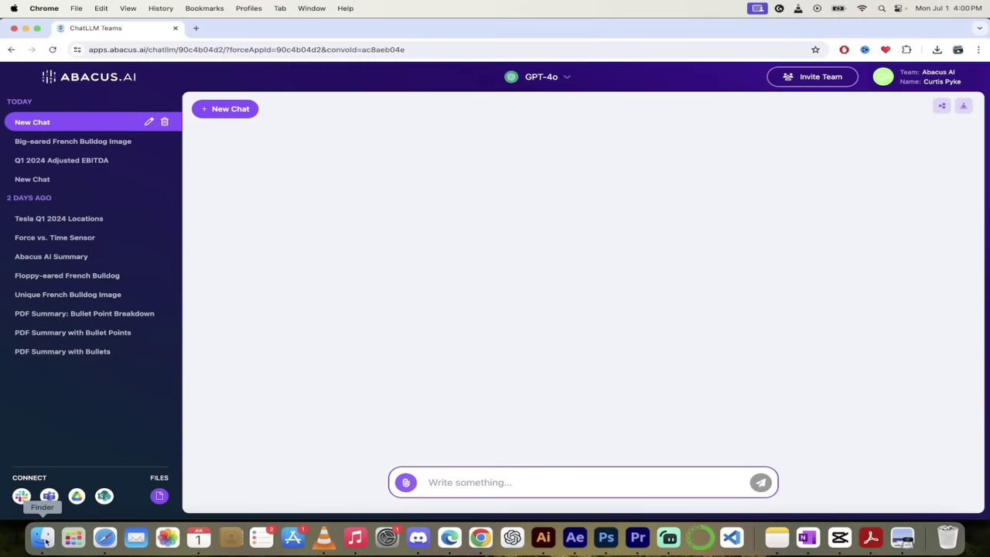
click(43, 539)
double_click(438, 229)
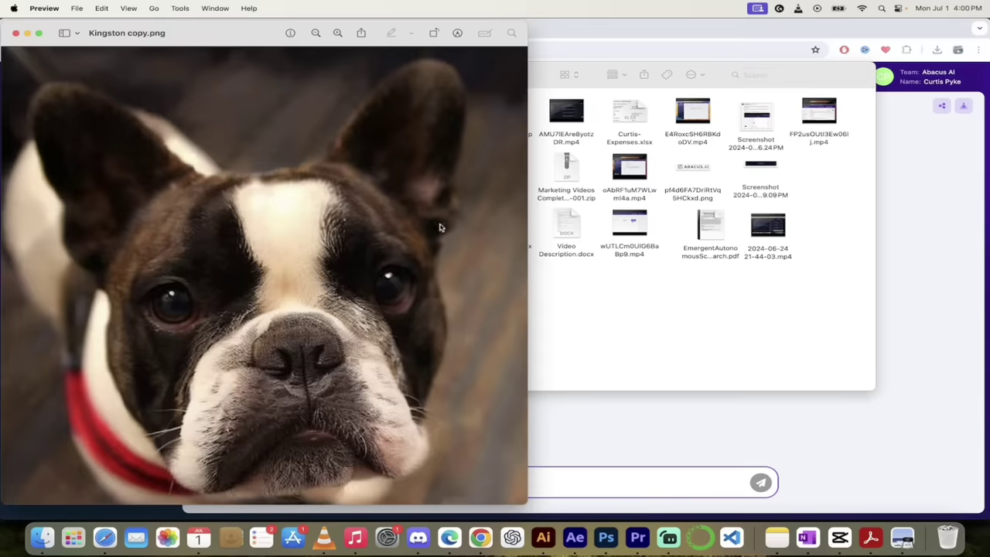
drag(528, 247, 971, 333)
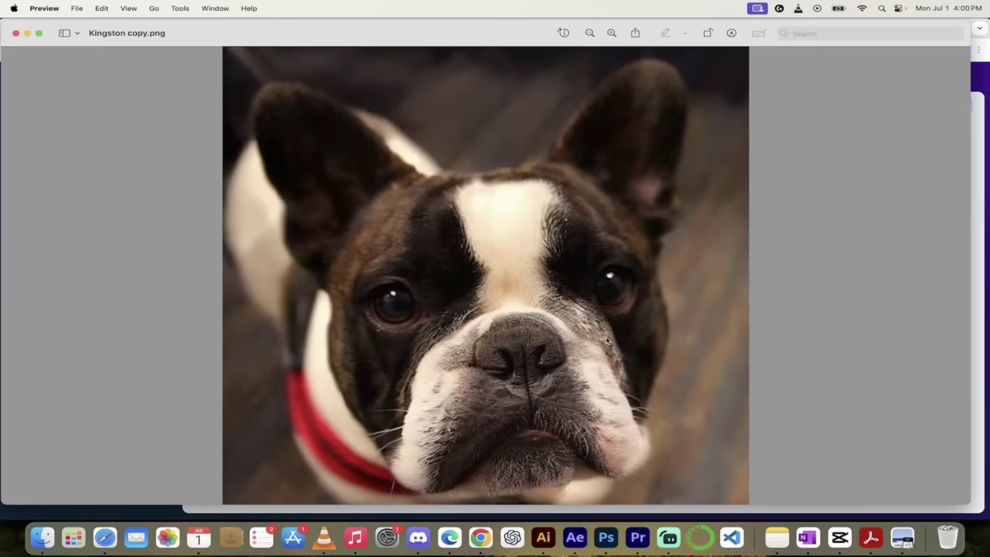
right_click(484, 540)
click(484, 540)
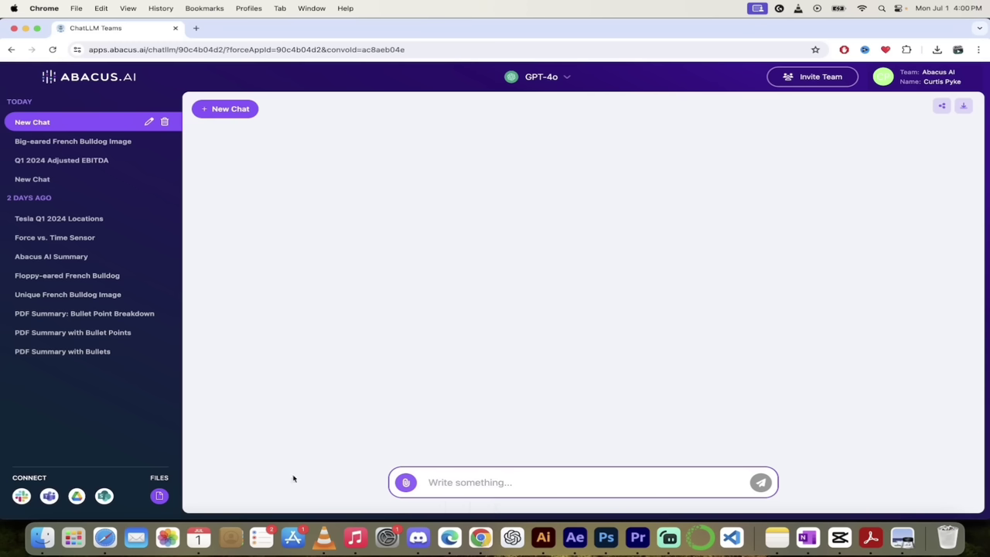
- Attach Kingston copy.png from Finder to the new chat and send the prompt "analyze this image in detail"
click(43, 540)
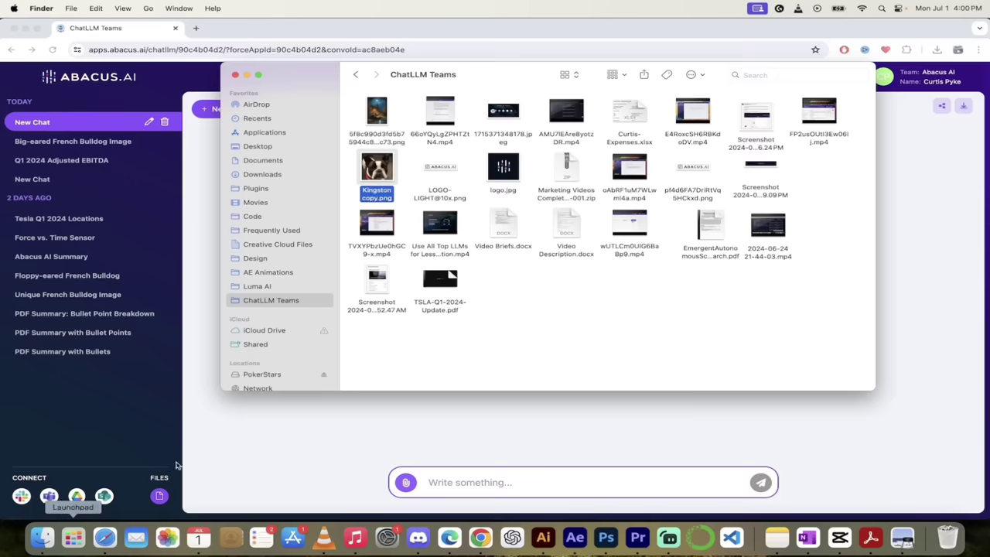
drag(385, 174, 537, 482)
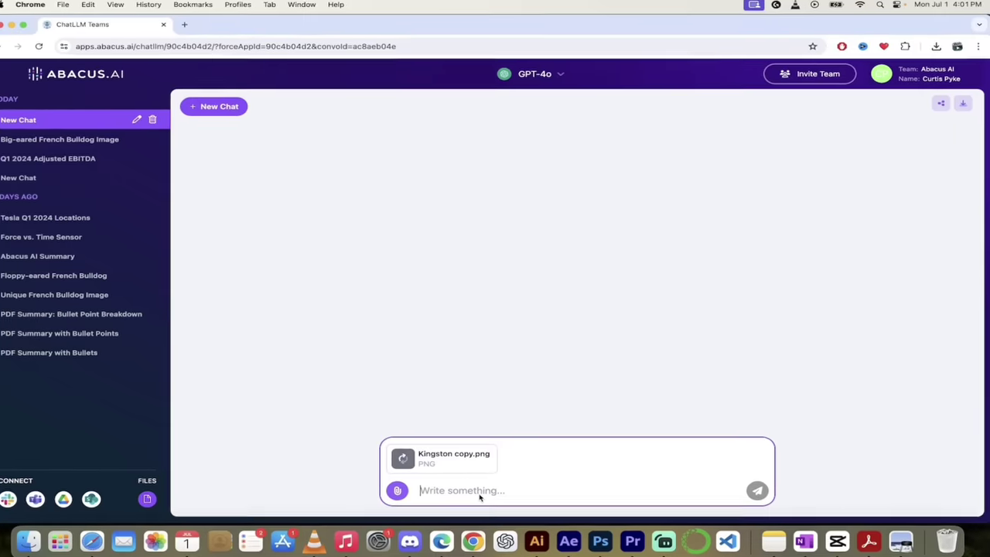
text(analyze this image in deta)
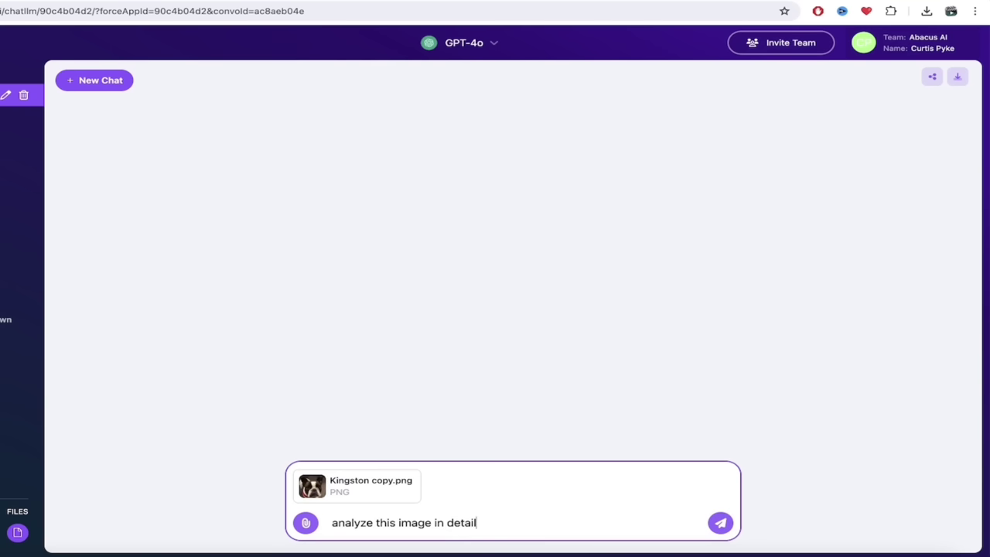
text(il)
key(Return)
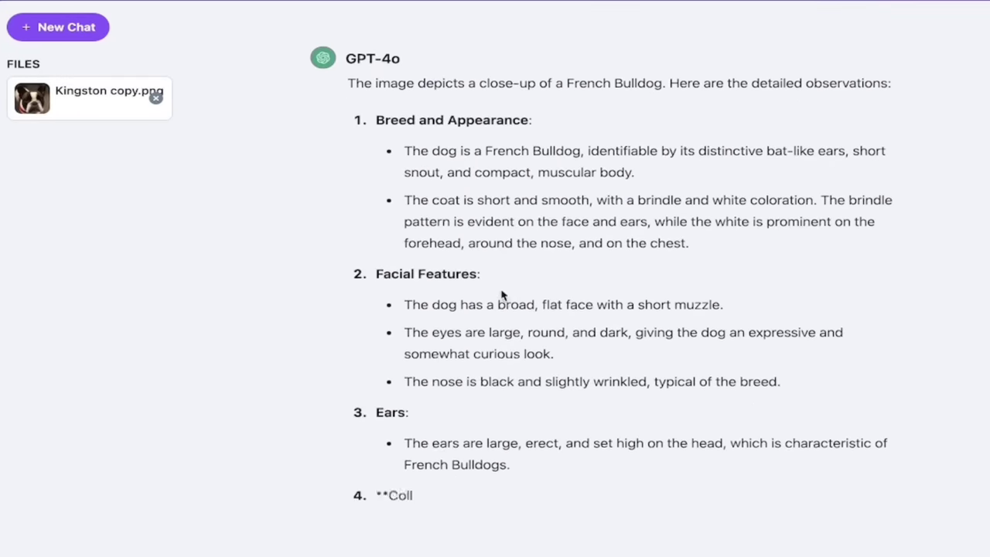
- Read through GPT-4o's detailed analysis of the dog photo, from breed and appearance down to lighting and focus
scroll(500, 289, up, 2)
scroll(502, 287, down, 1)
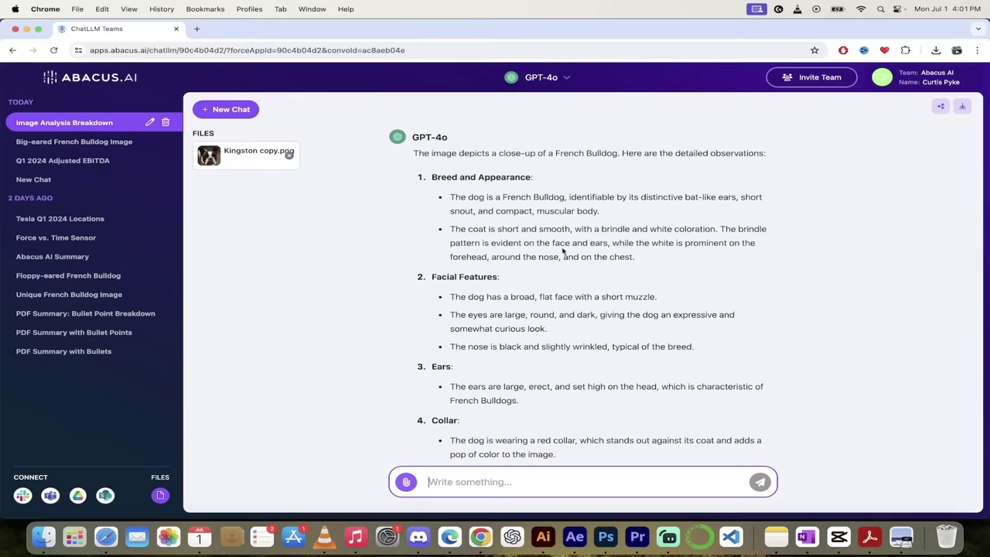
scroll(563, 251, down, 2)
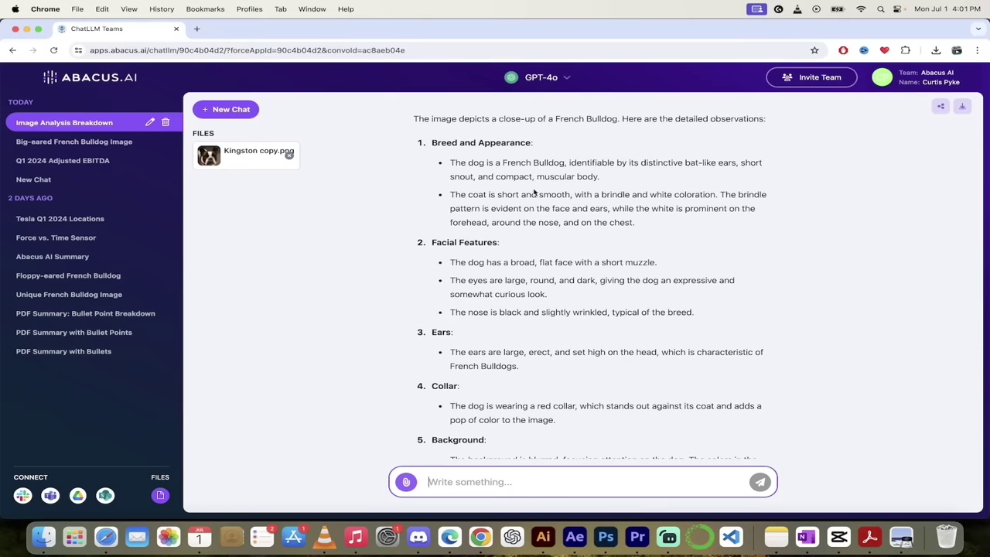
scroll(569, 245, down, 1)
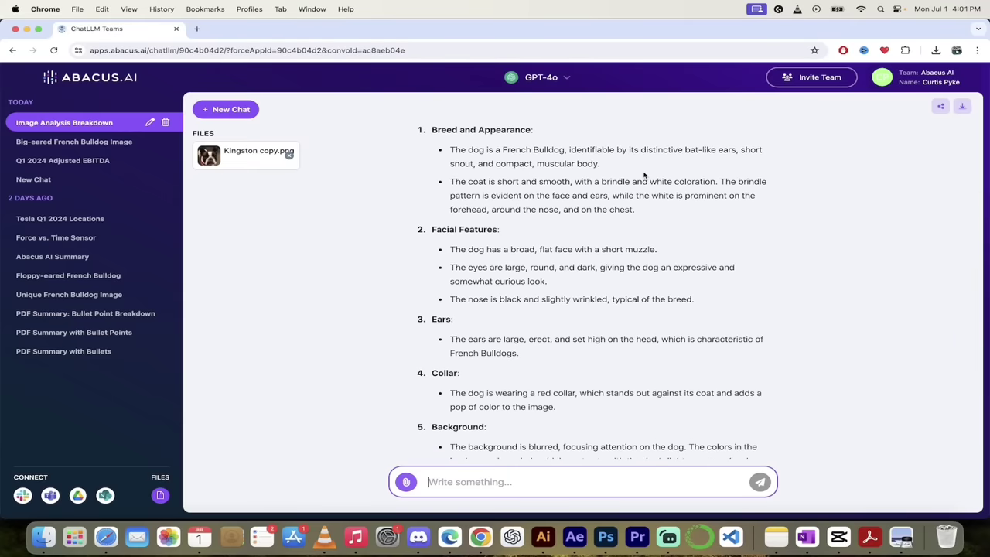
scroll(610, 248, down, 2)
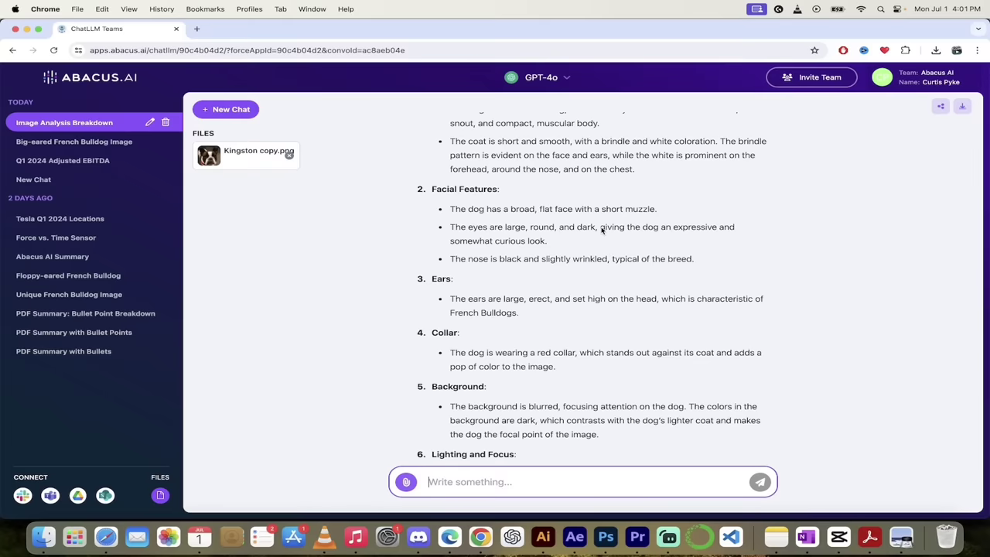
scroll(572, 218, down, 2)
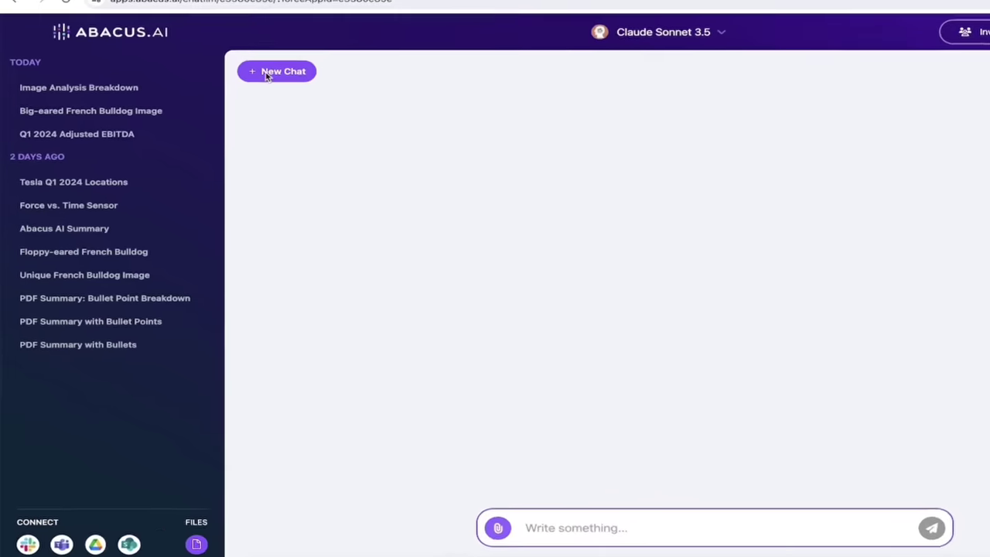
- Start a new chat, switch the model from Claude Sonnet 3.5 to GPT-4o, and paste the copied two-column numeric data into the message
click(267, 75)
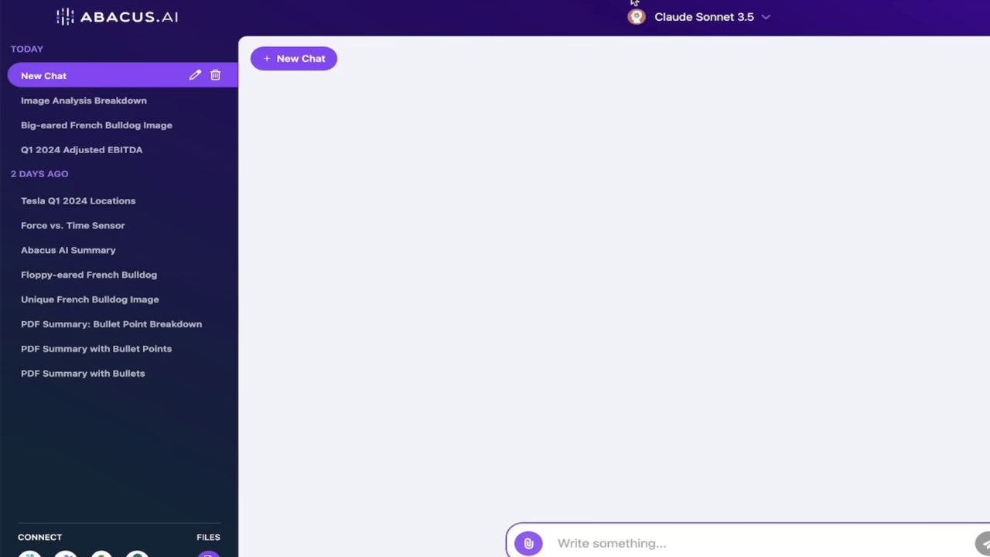
click(707, 22)
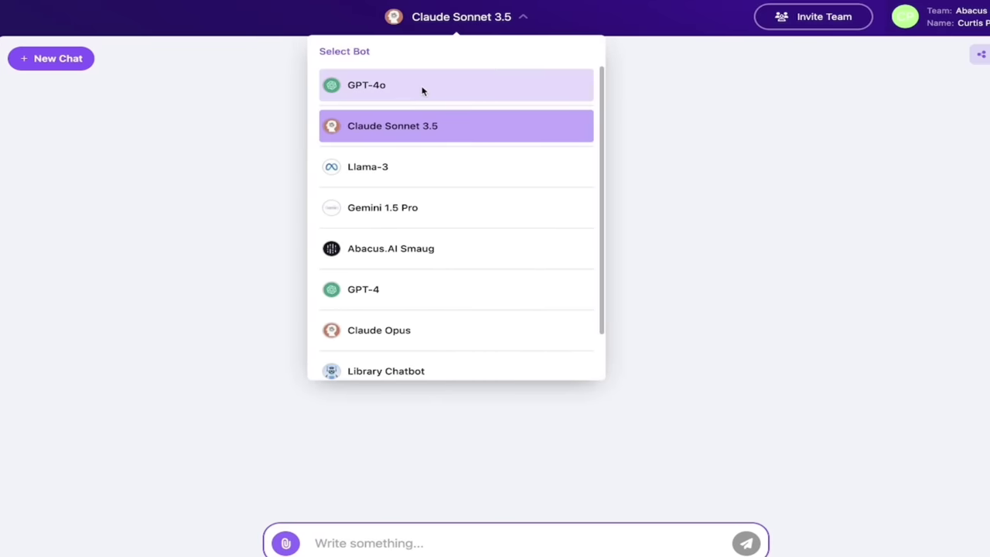
click(422, 92)
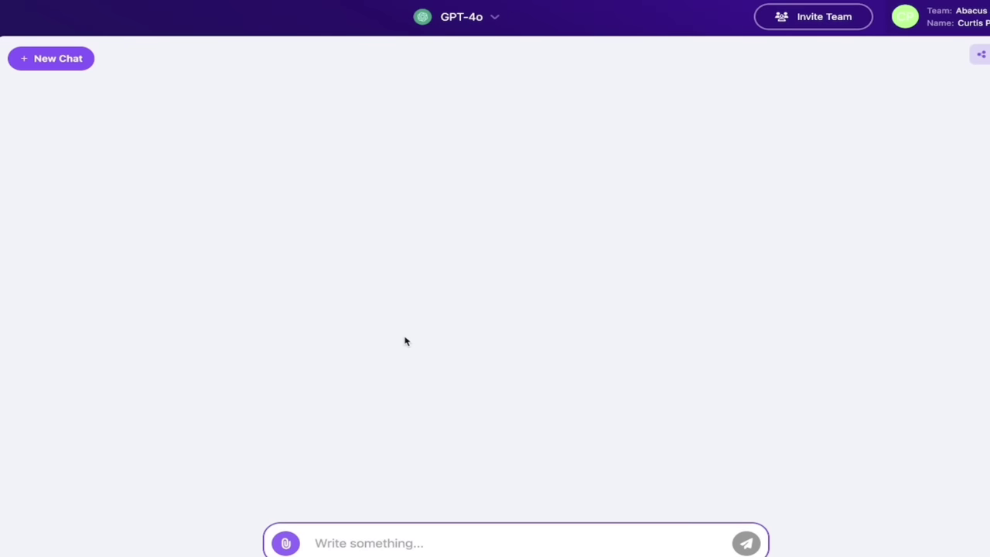
click(358, 546)
key(ctrl+v)
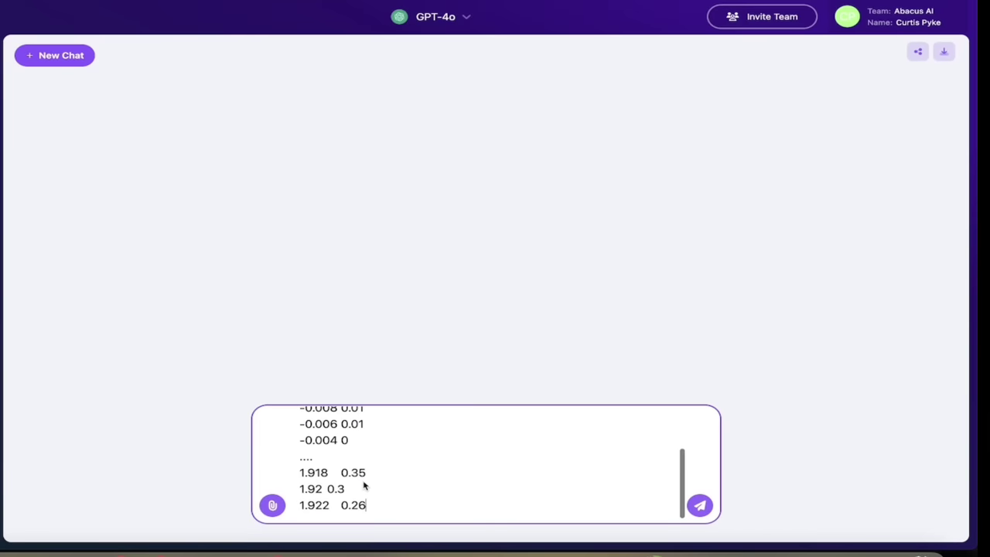
- Review the pasted time and force data in the message, then send it with the prompt "analyse this data and provide some insight about your findings"
scroll(375, 456, up, 5)
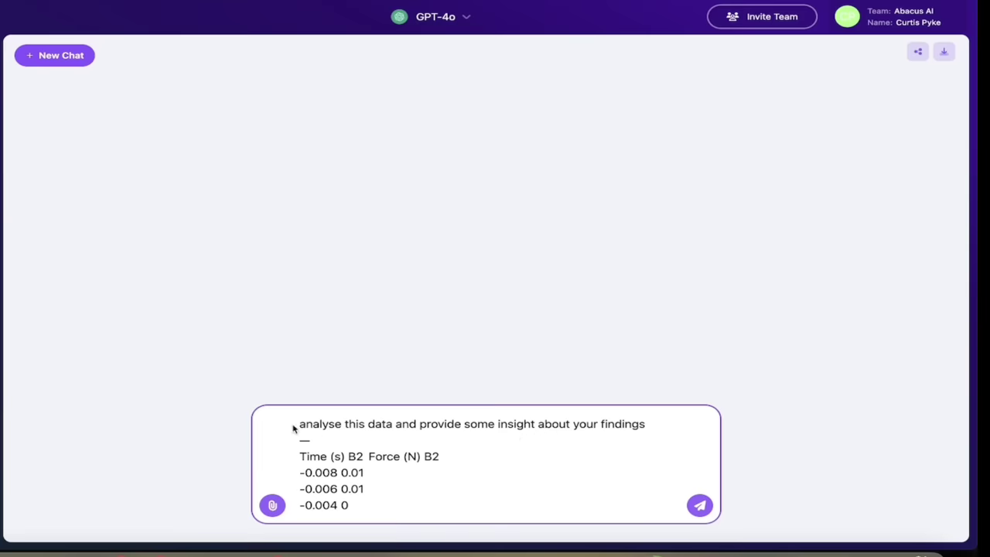
scroll(293, 427, down, 3)
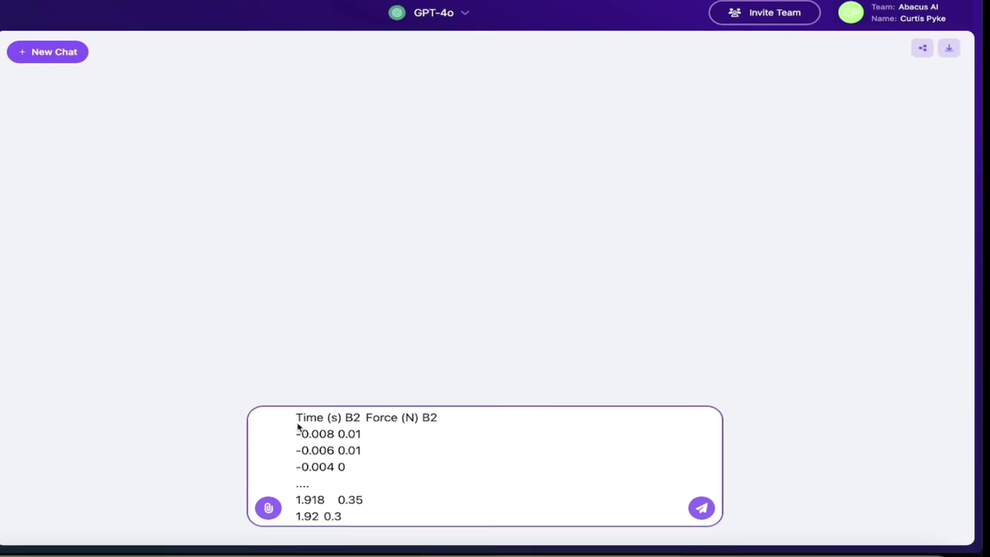
scroll(273, 437, up, 1)
scroll(273, 437, down, 1)
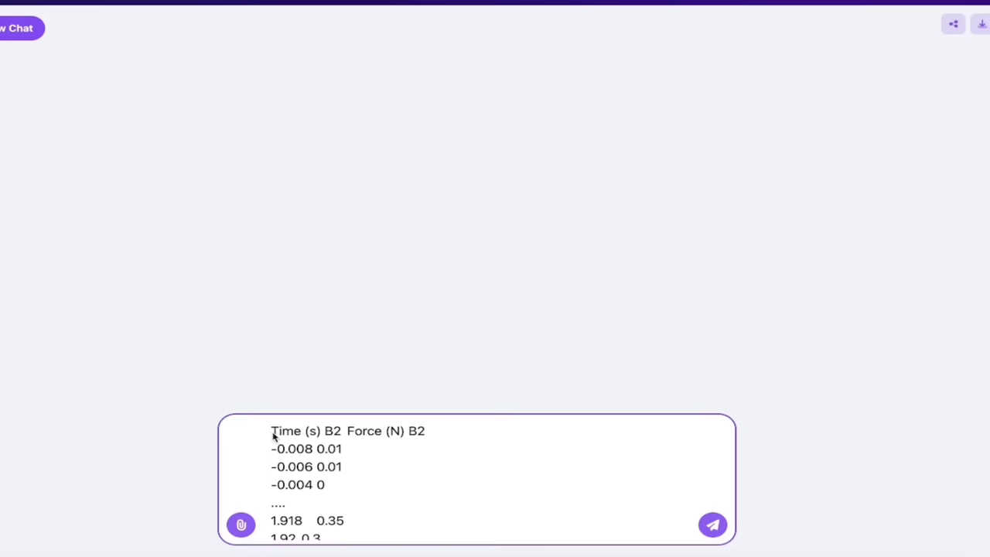
scroll(273, 437, up, 2)
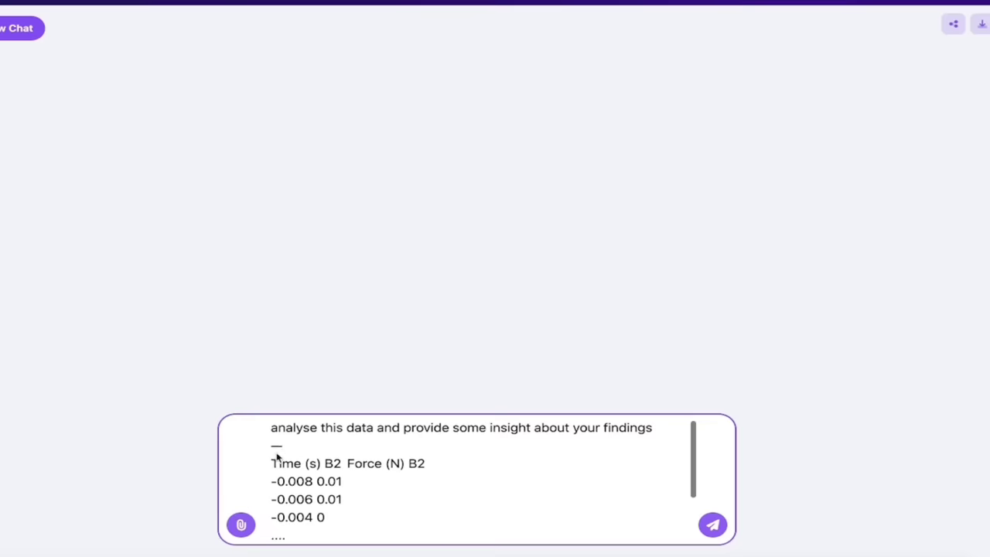
scroll(277, 452, down, 3)
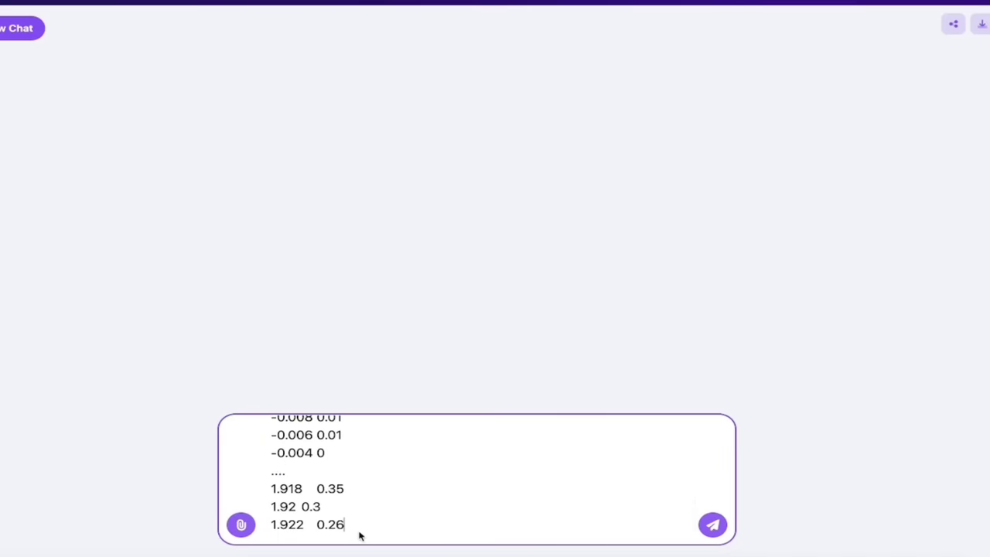
key(Return)
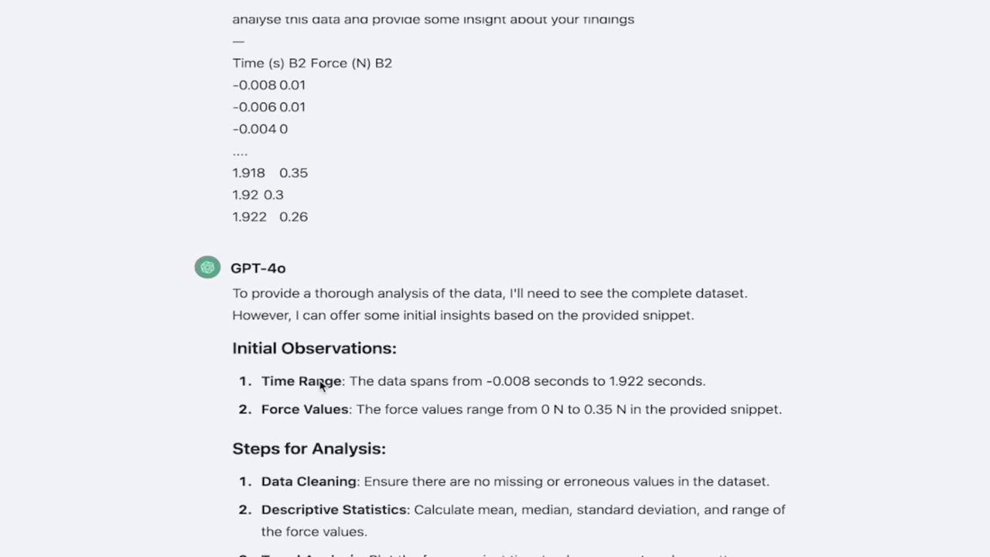
- Read through GPT-4o's data analysis, from the initial observations and analysis steps to the Python example, insights and next steps
scroll(322, 385, down, 2)
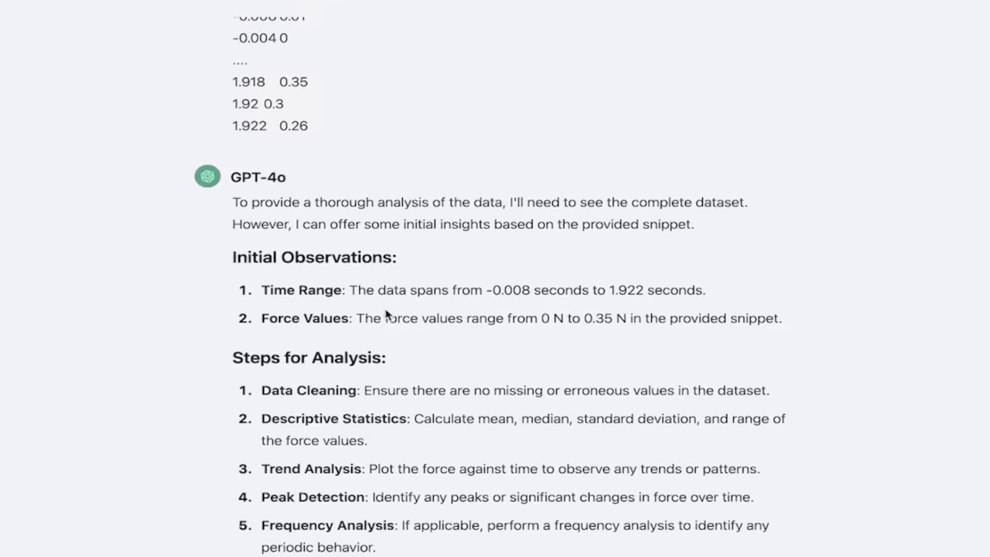
scroll(340, 263, down, 1)
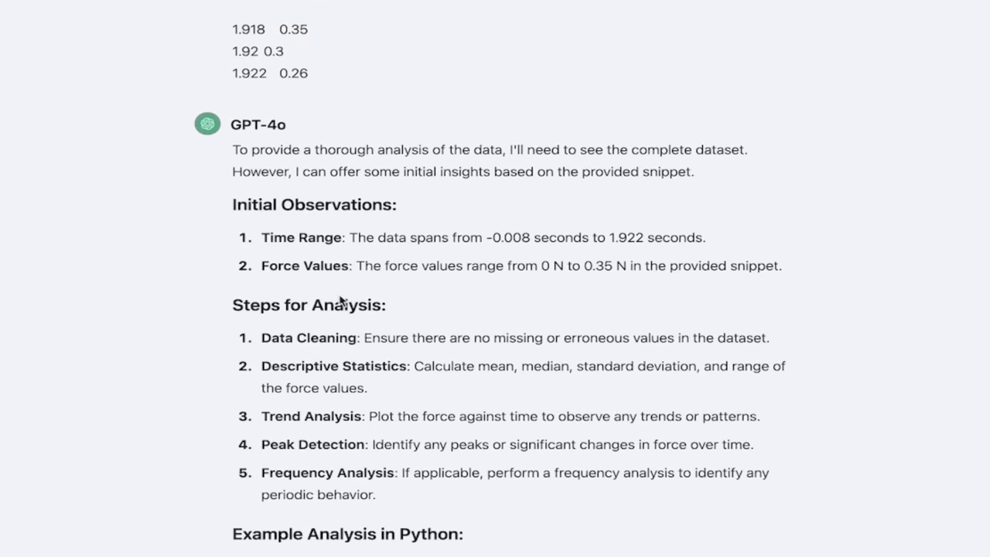
scroll(350, 278, down, 2)
scroll(348, 260, down, 2)
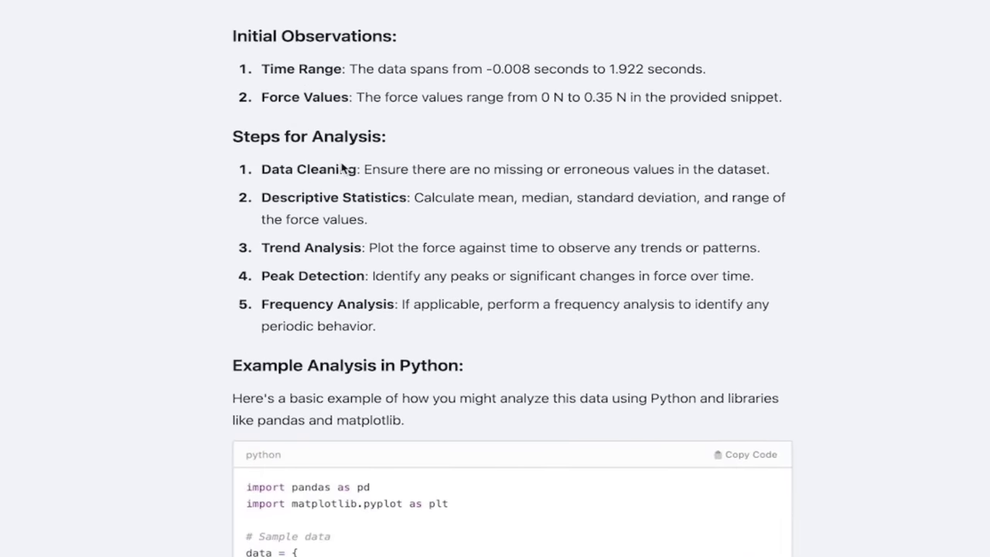
scroll(337, 244, down, 2)
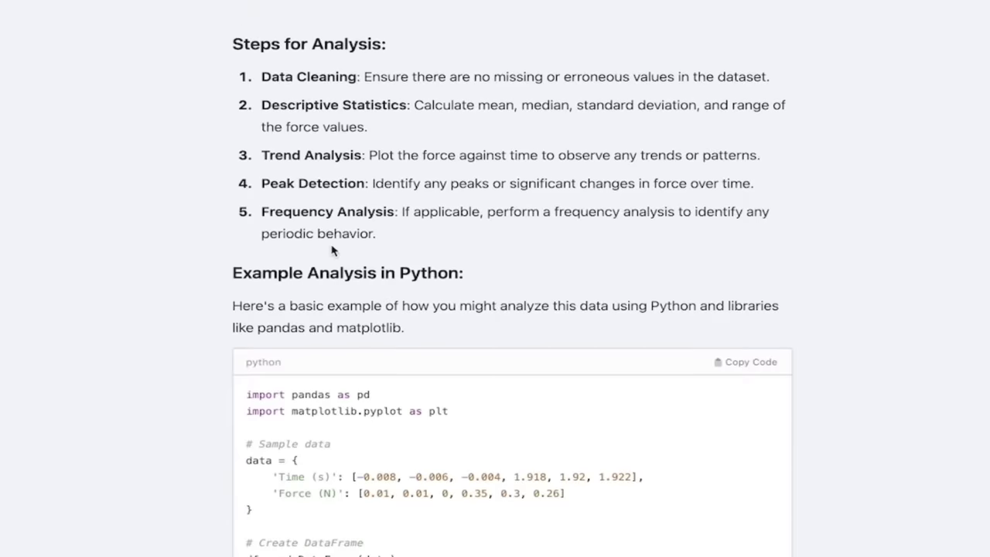
scroll(332, 249, down, 2)
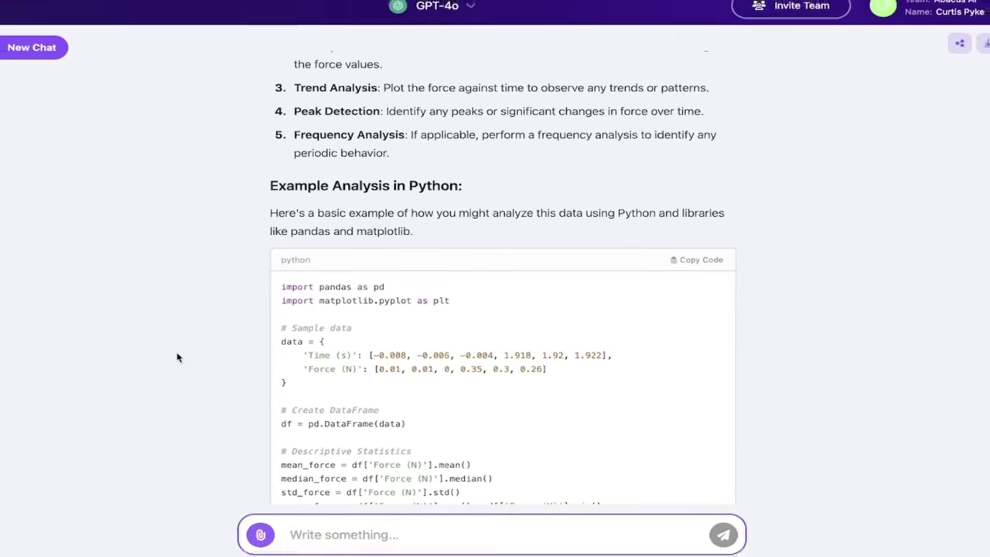
scroll(177, 357, down, 3)
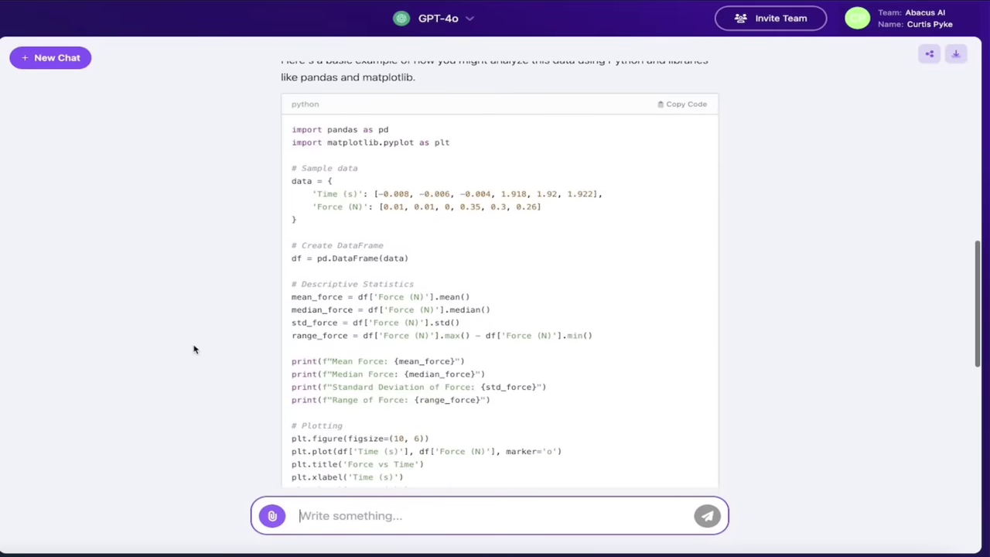
scroll(194, 348, up, 1)
scroll(294, 332, down, 1)
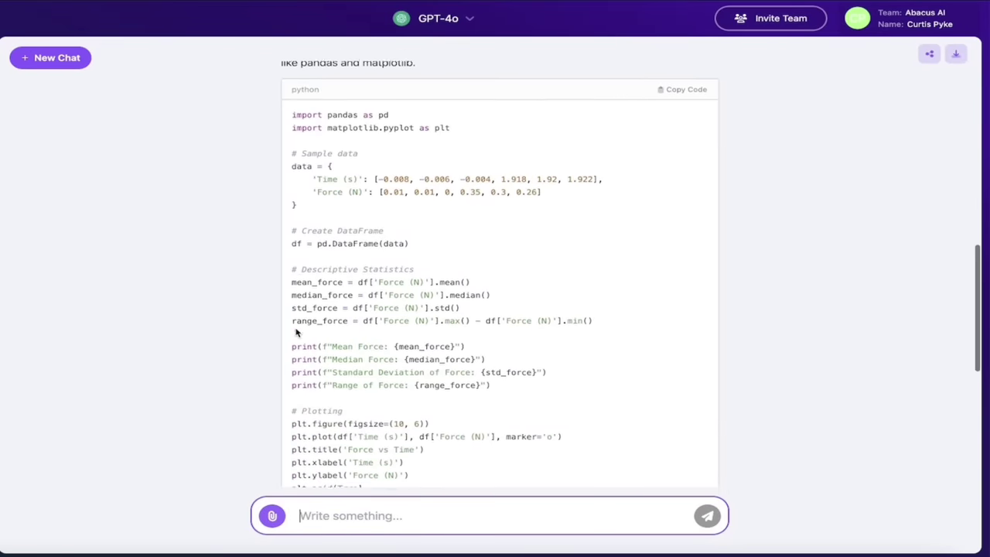
scroll(296, 332, down, 2)
scroll(229, 354, down, 2)
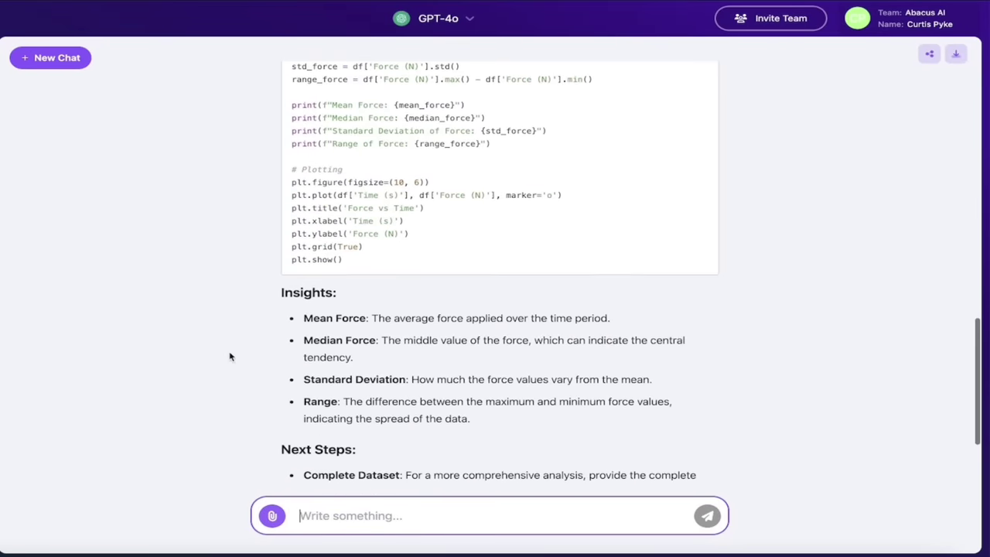
scroll(230, 356, down, 2)
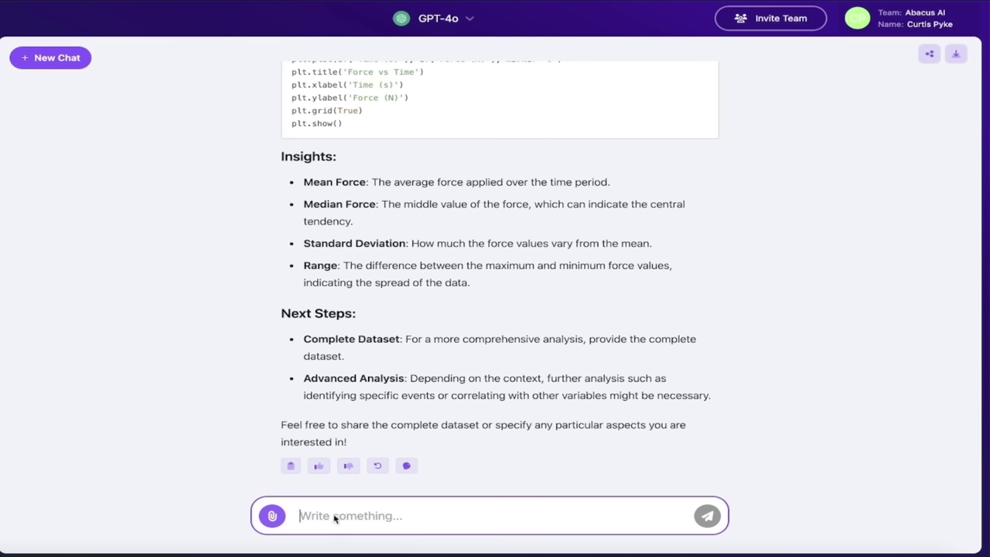
- Send the follow-up prompt "provide me with a graph of this data" and enlarge the generated graph image together with its information
text(provide me with a)
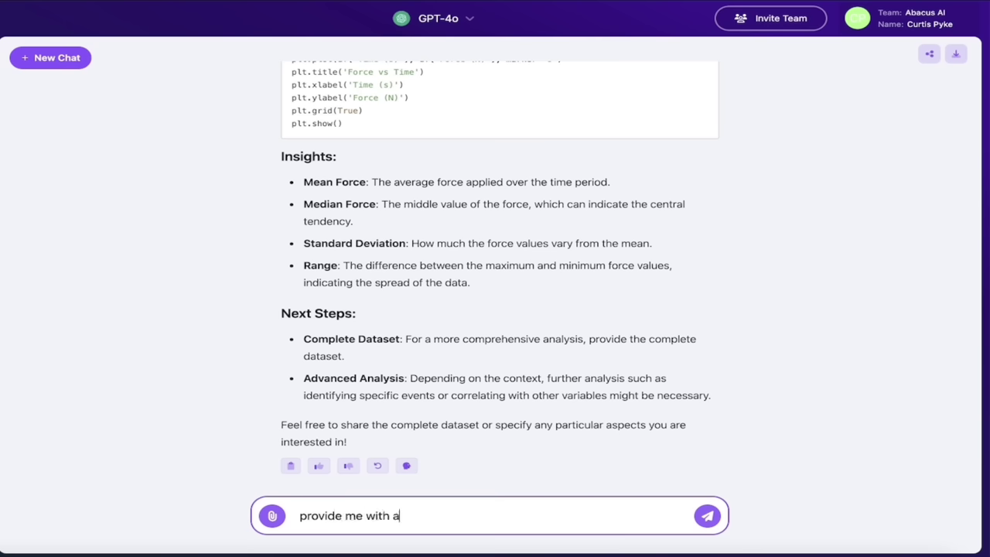
text( grapho)
key(BackSpace)
text(o)
key(BackSpace)
key(BackSpace)
key(BackSpace)
text(h o)
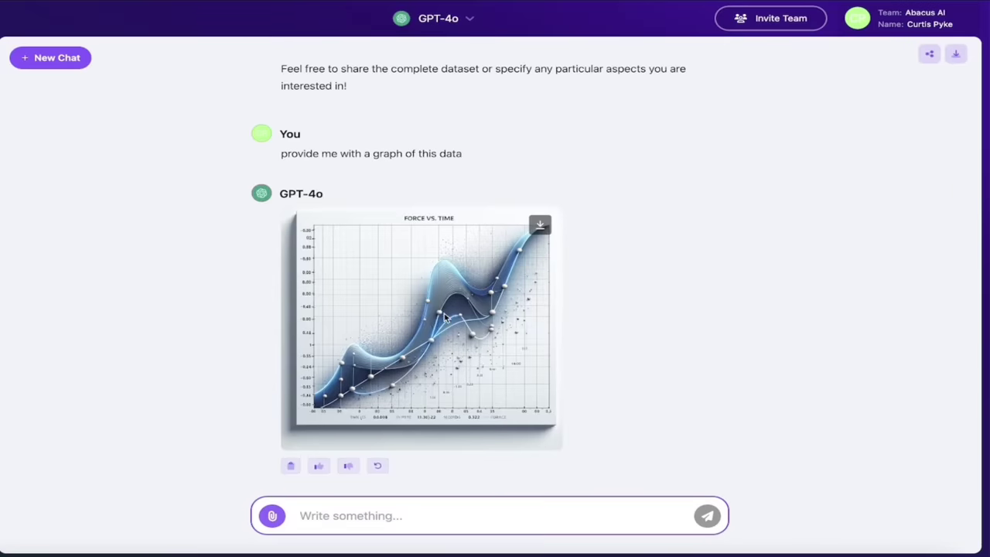
click(445, 317)
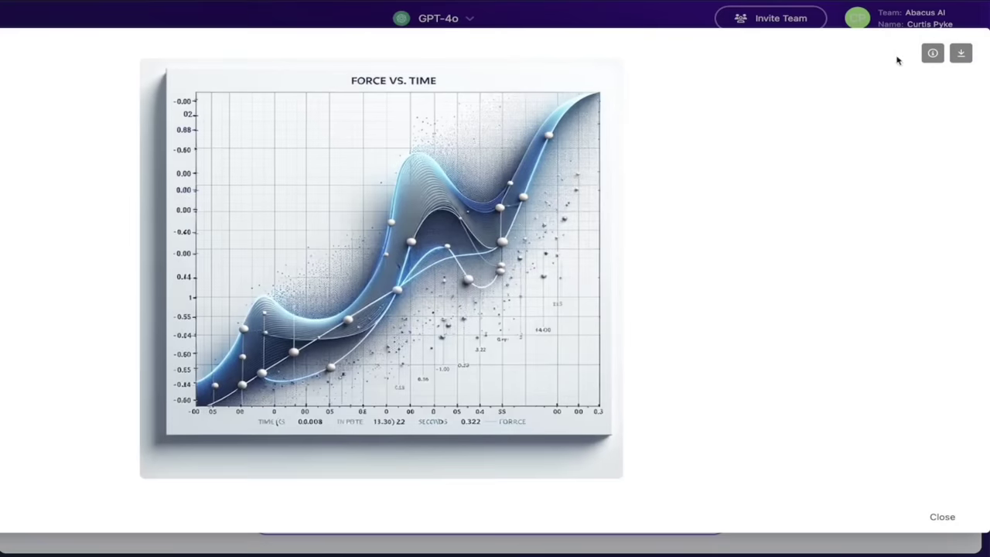
click(932, 53)
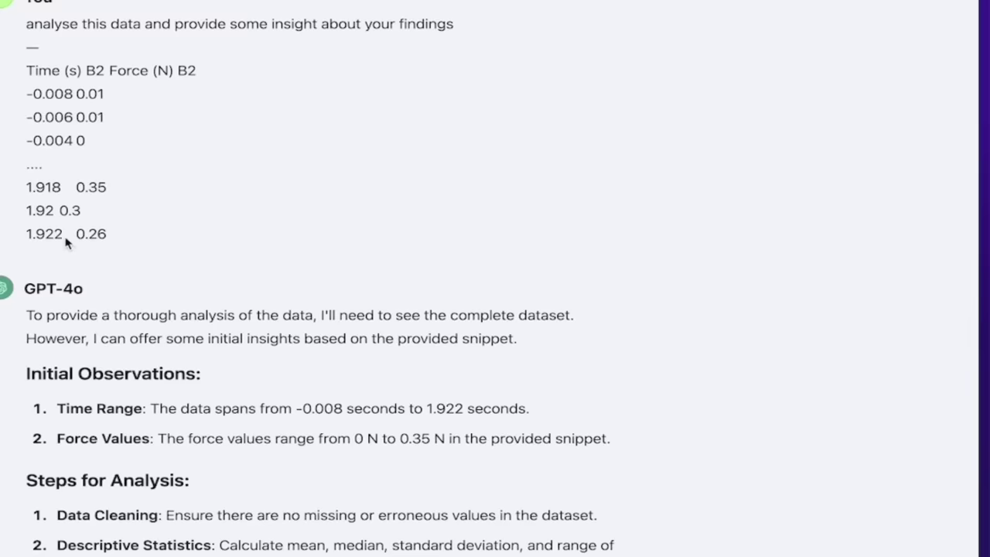
- Copy the complete example Python code block from GPT-4o's first answer in the Data Analysis Insights chat
scroll(246, 319, down, 8)
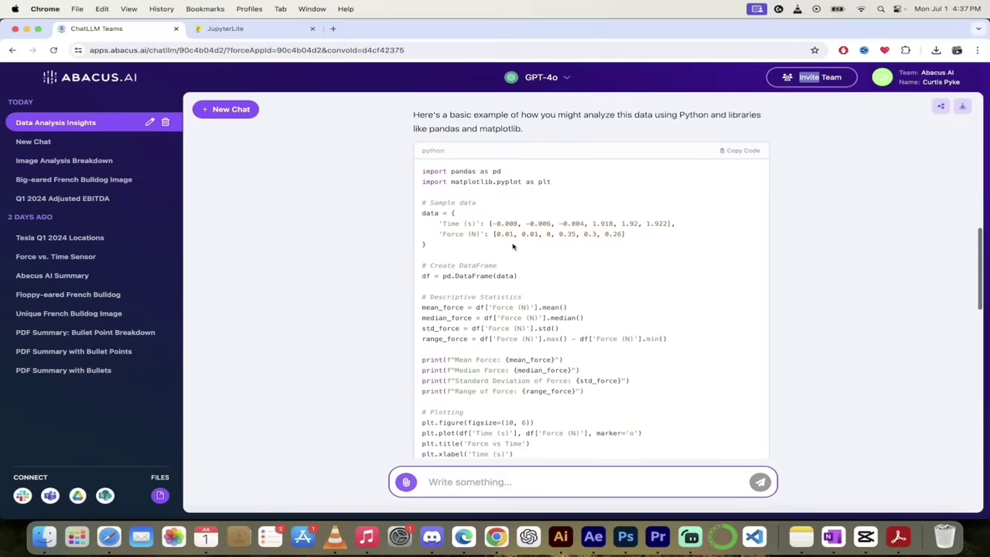
scroll(321, 203, up, 1)
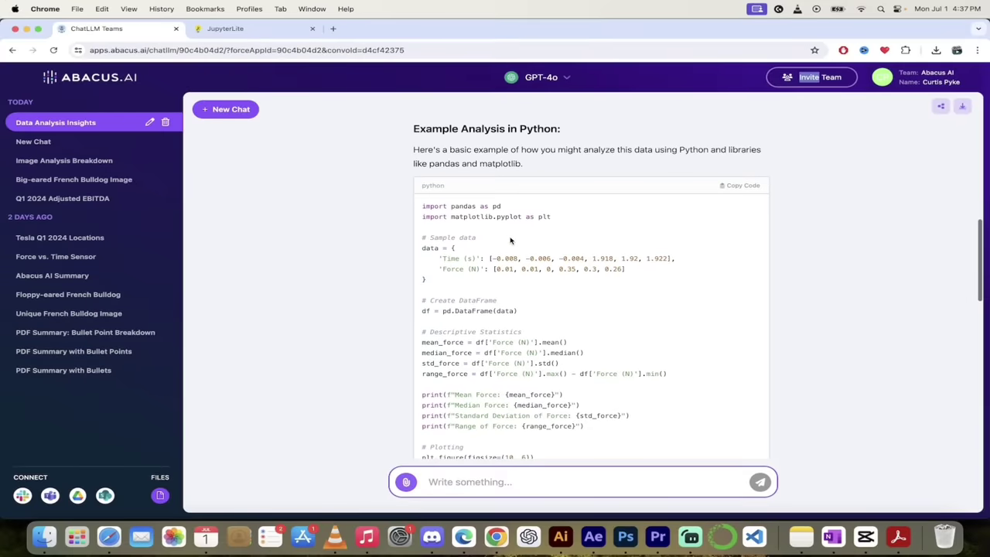
drag(421, 206, 434, 280)
scroll(499, 280, down, 2)
scroll(499, 280, down, 3)
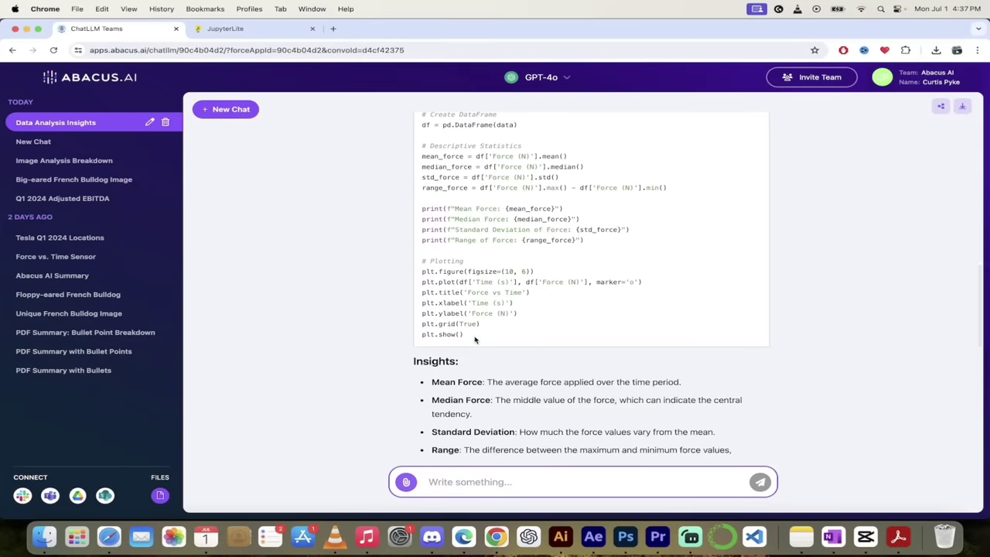
shift+click(474, 339)
scroll(474, 339, up, 6)
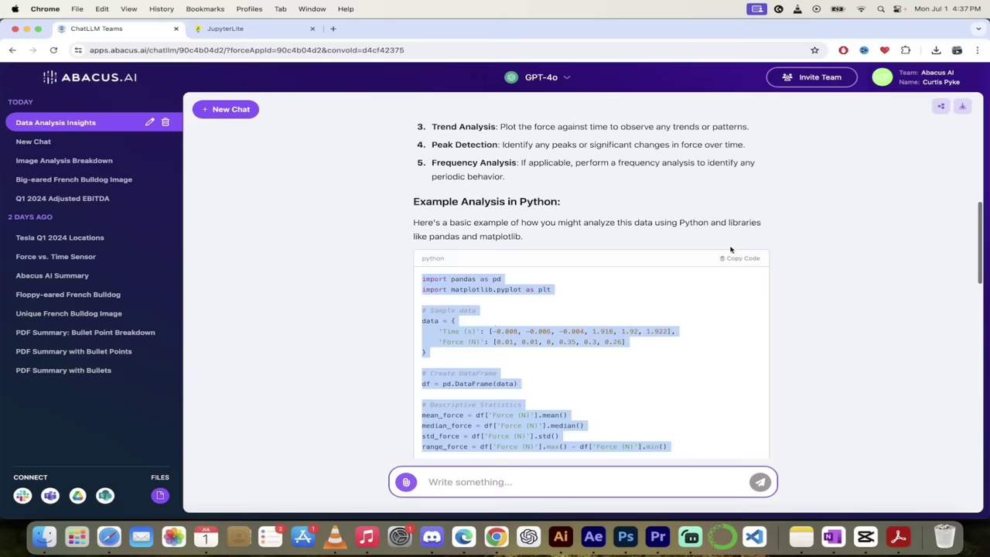
click(741, 258)
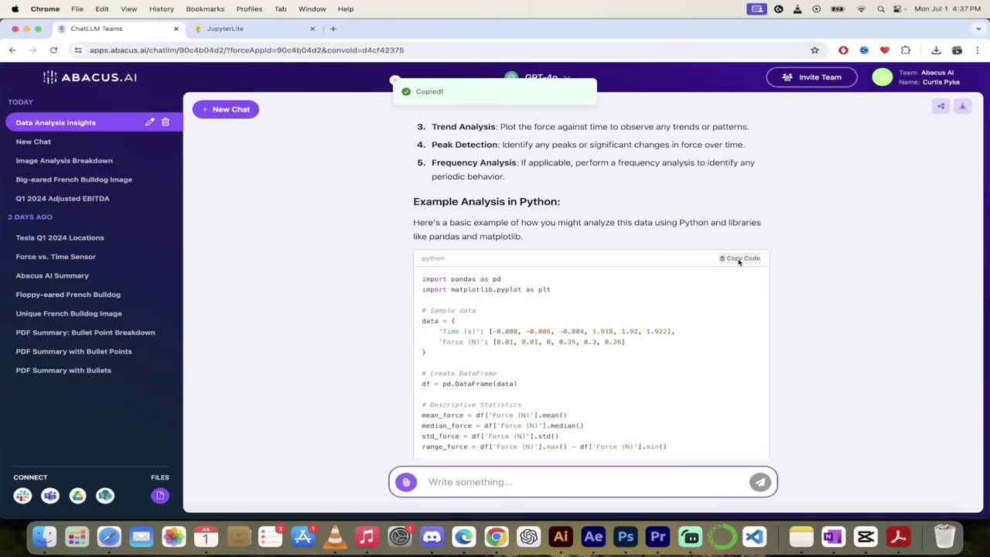
- Switch to JupyterLite and create a new Python (Pyodide) notebook
click(249, 29)
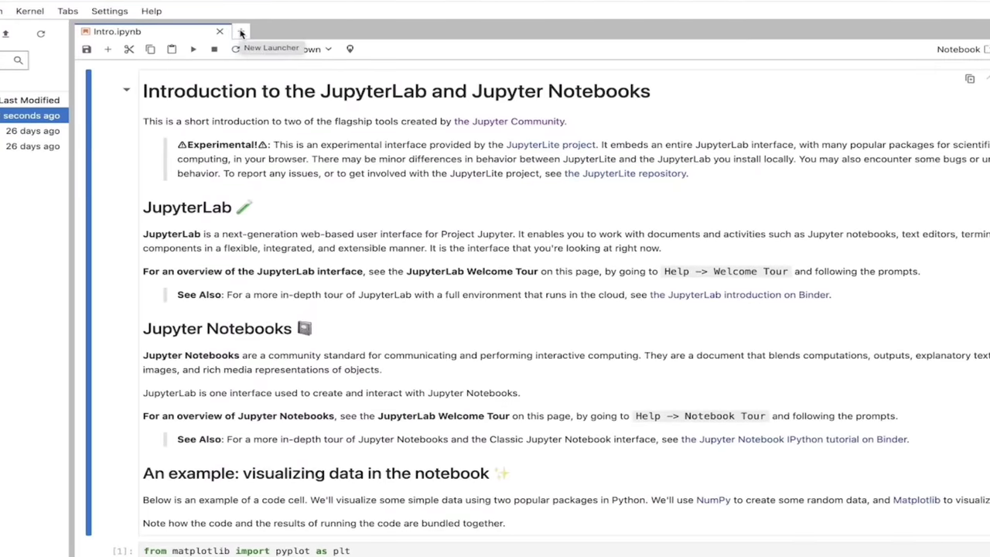
click(241, 33)
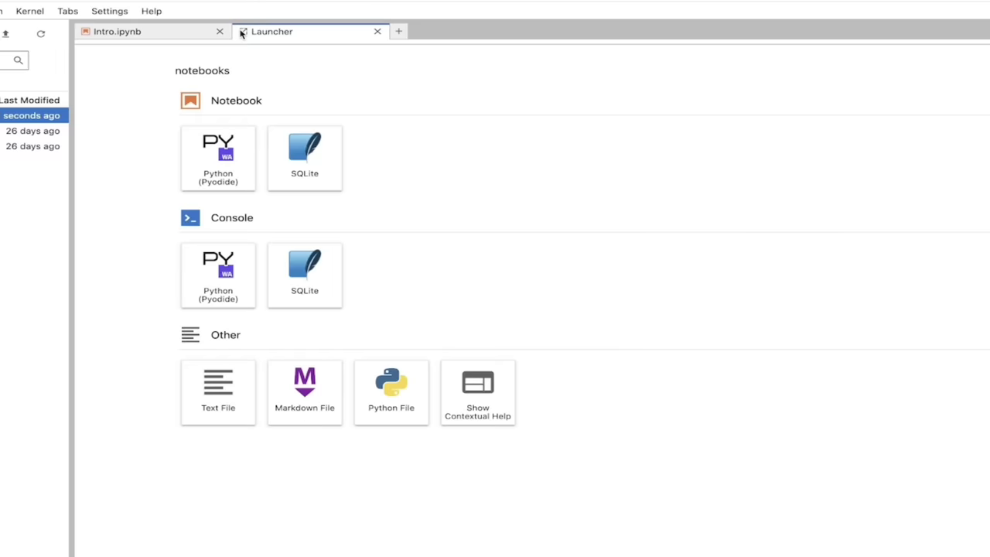
click(217, 160)
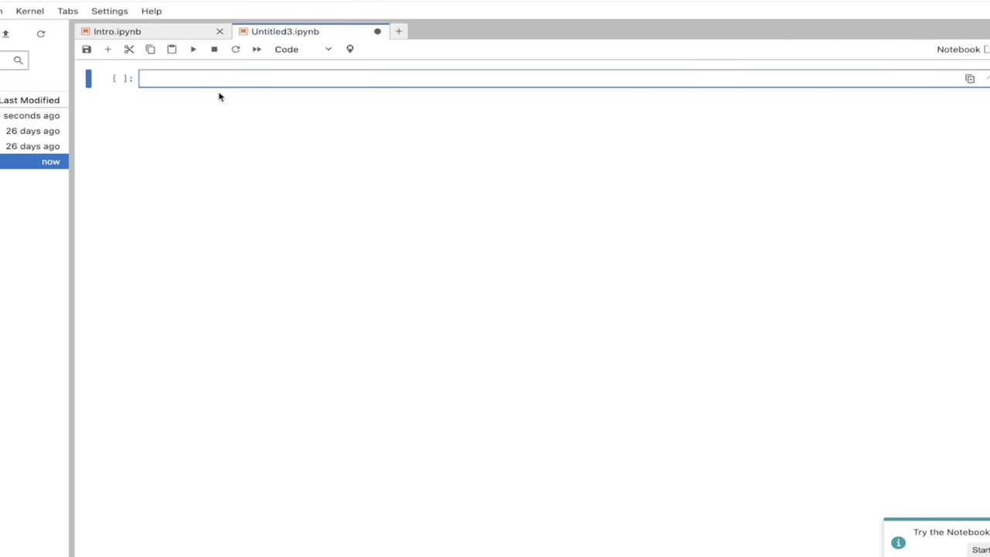
- Paste the copied analysis code into the notebook's empty cell, run it, and view the statistics and Force vs Time plot
key(ctrl+v)
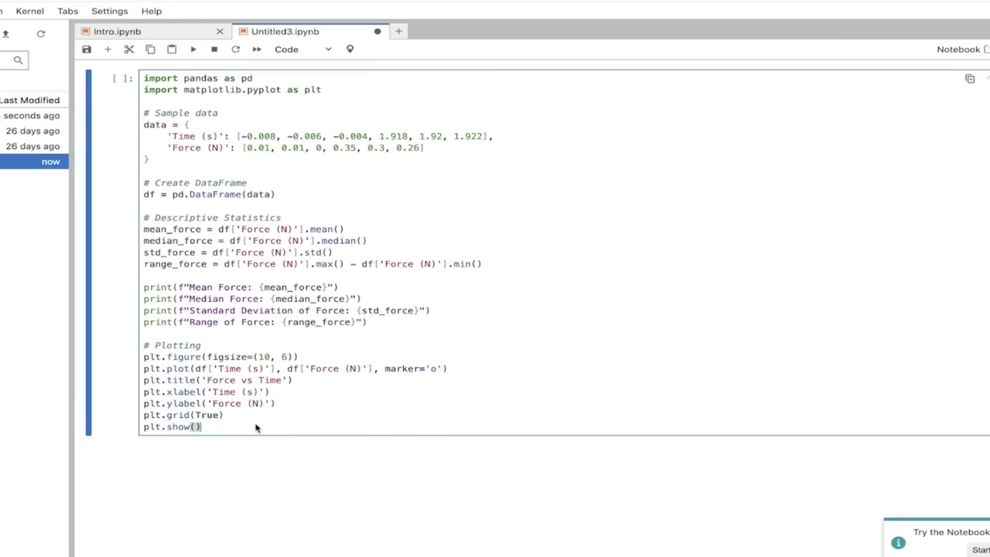
key(shift+Return)
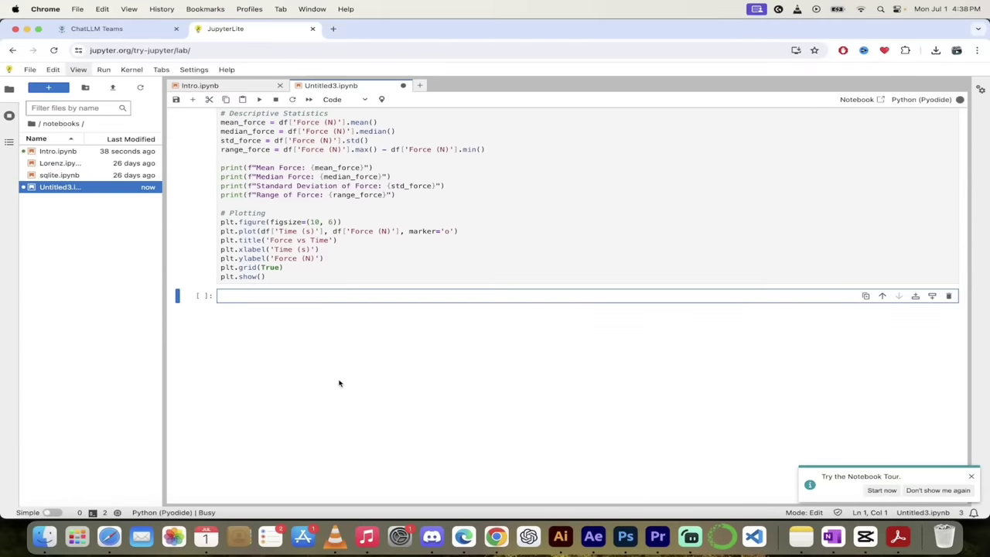
scroll(346, 343, up, 5)
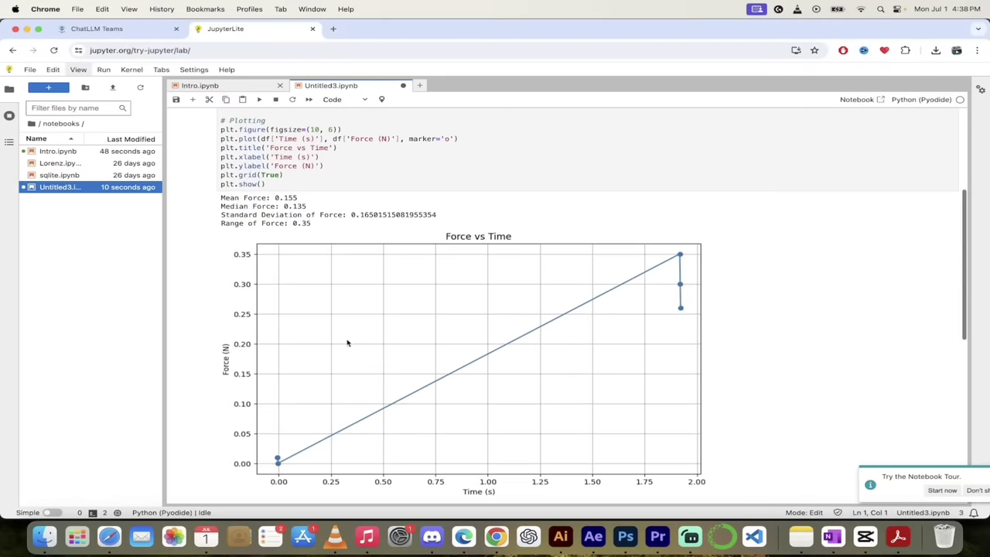
scroll(321, 265, up, 3)
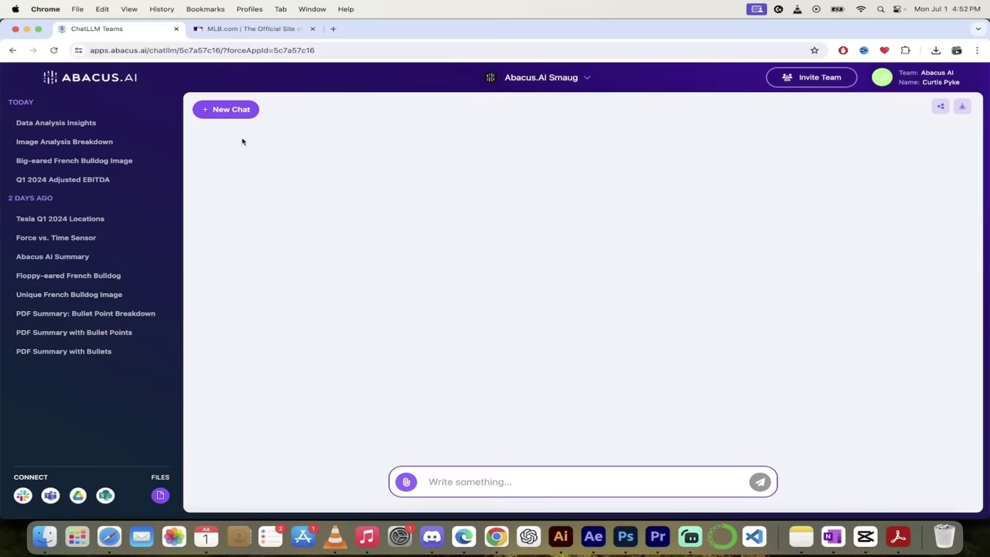
- Start a new chat with Abacus.AI Smaug and send "who did the New York Yankees play on June 30th, 2024 and what was the score?"
click(220, 113)
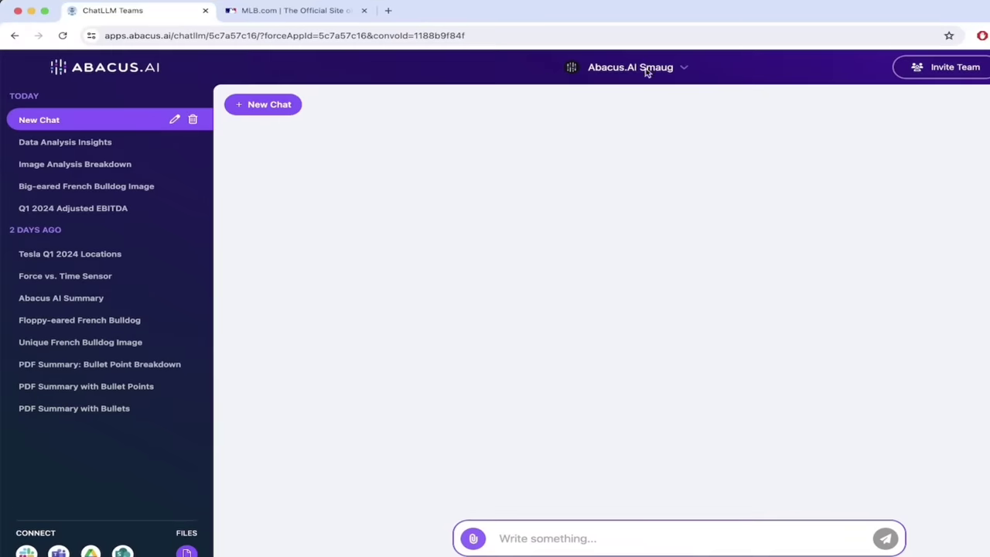
click(642, 69)
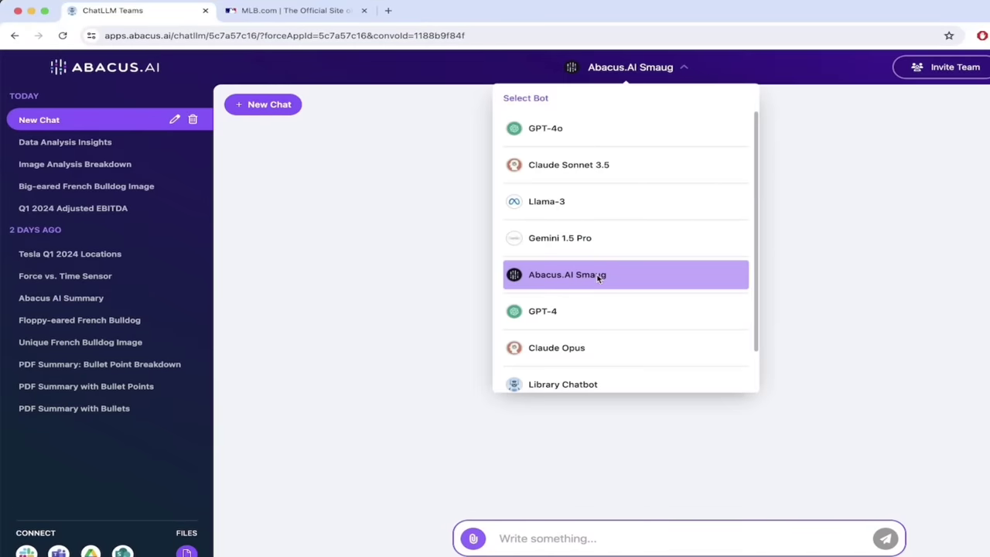
click(527, 536)
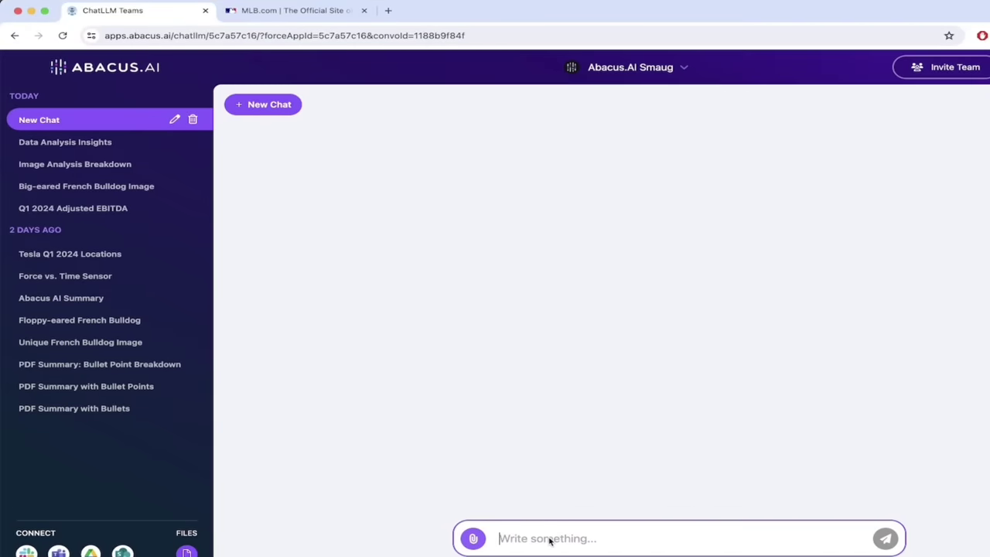
key(super+v)
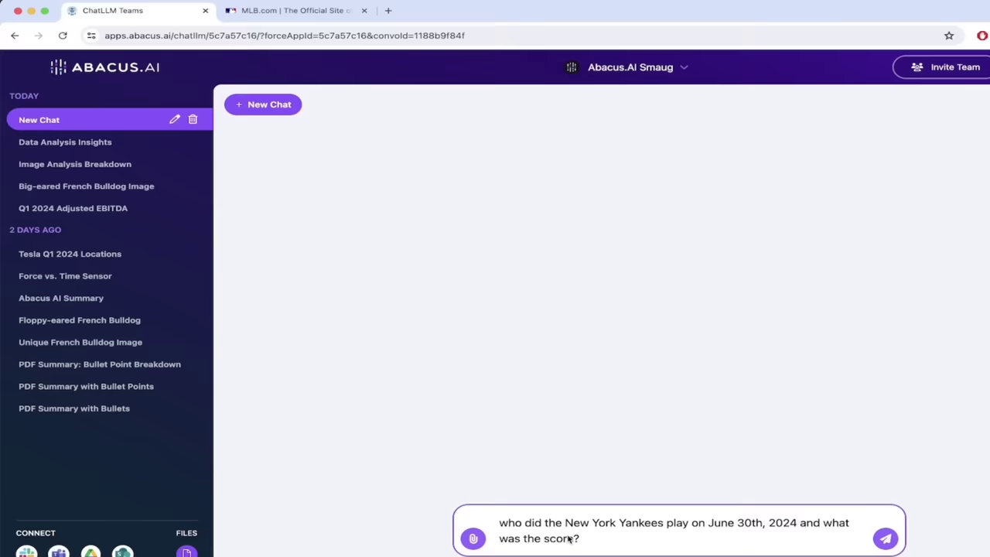
key(Return)
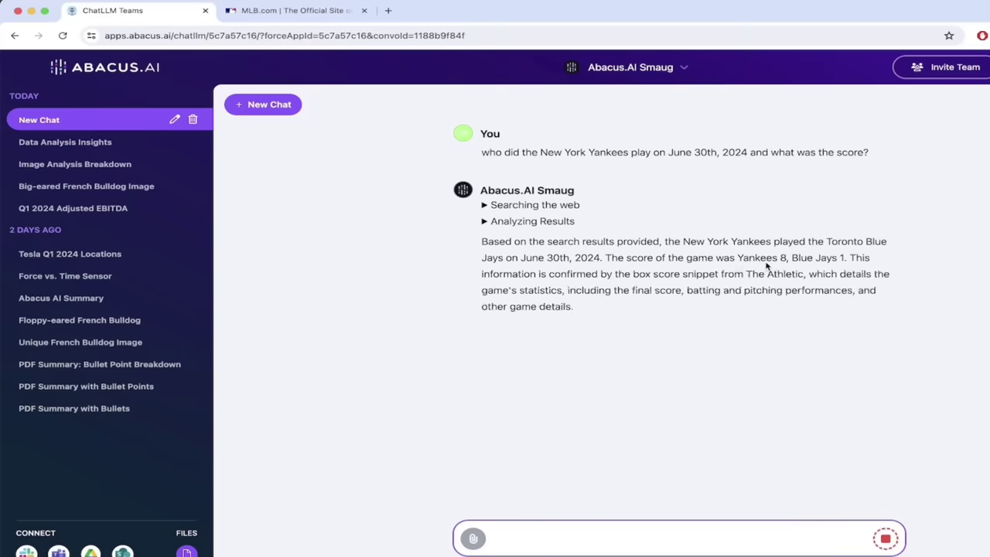
- Check the Yankees' June 30 game result on MLB.com and return to the message box of the ChatLLM Teams chat
click(292, 11)
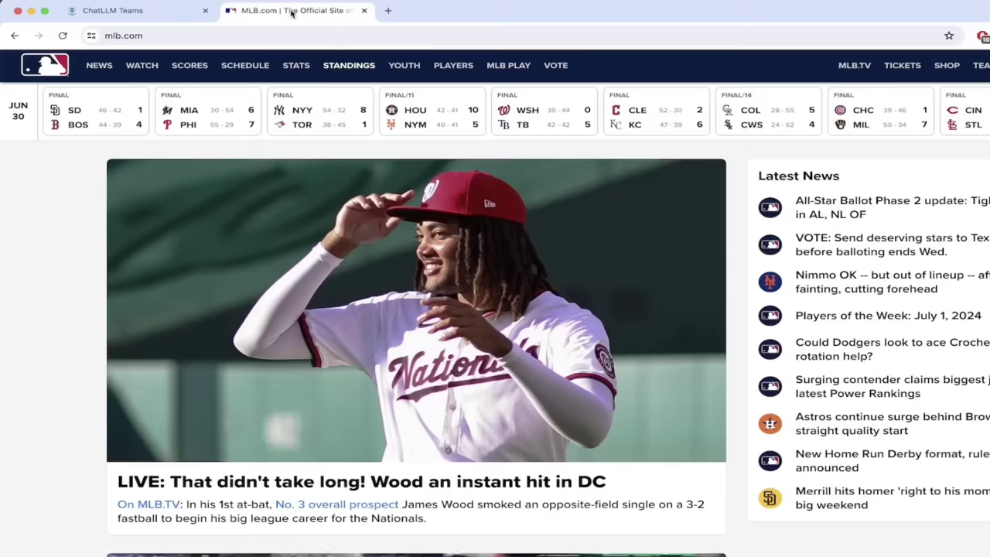
mouse_move(296, 65)
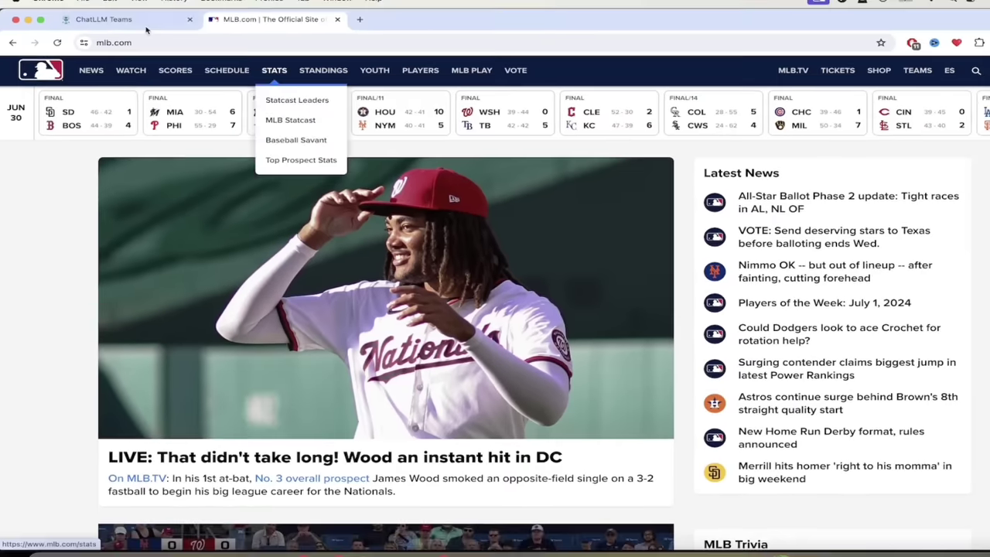
click(145, 24)
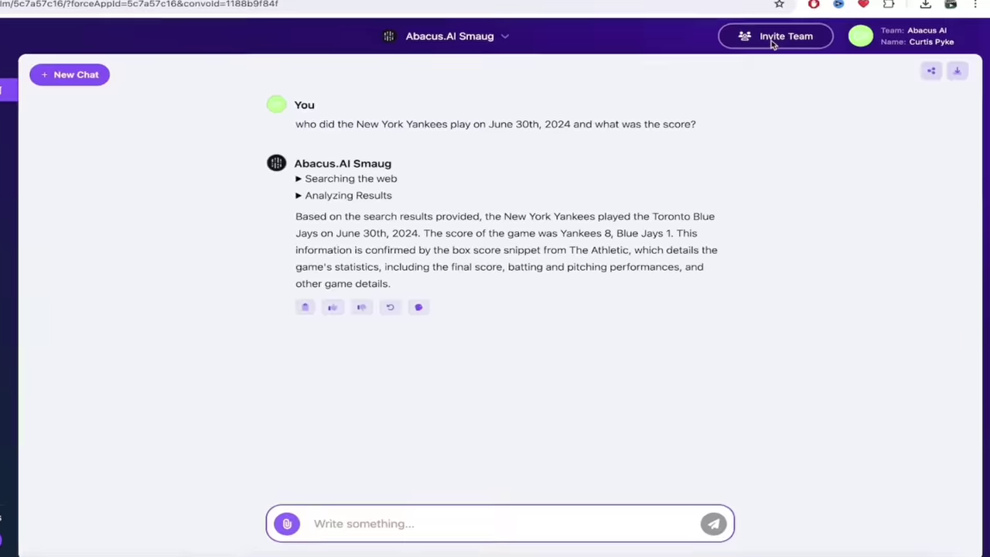
click(361, 549)
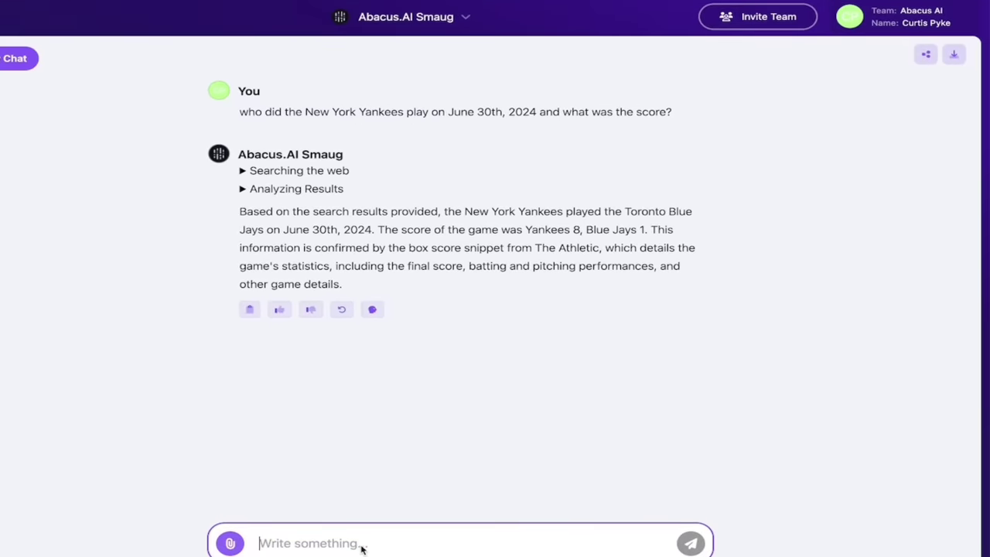